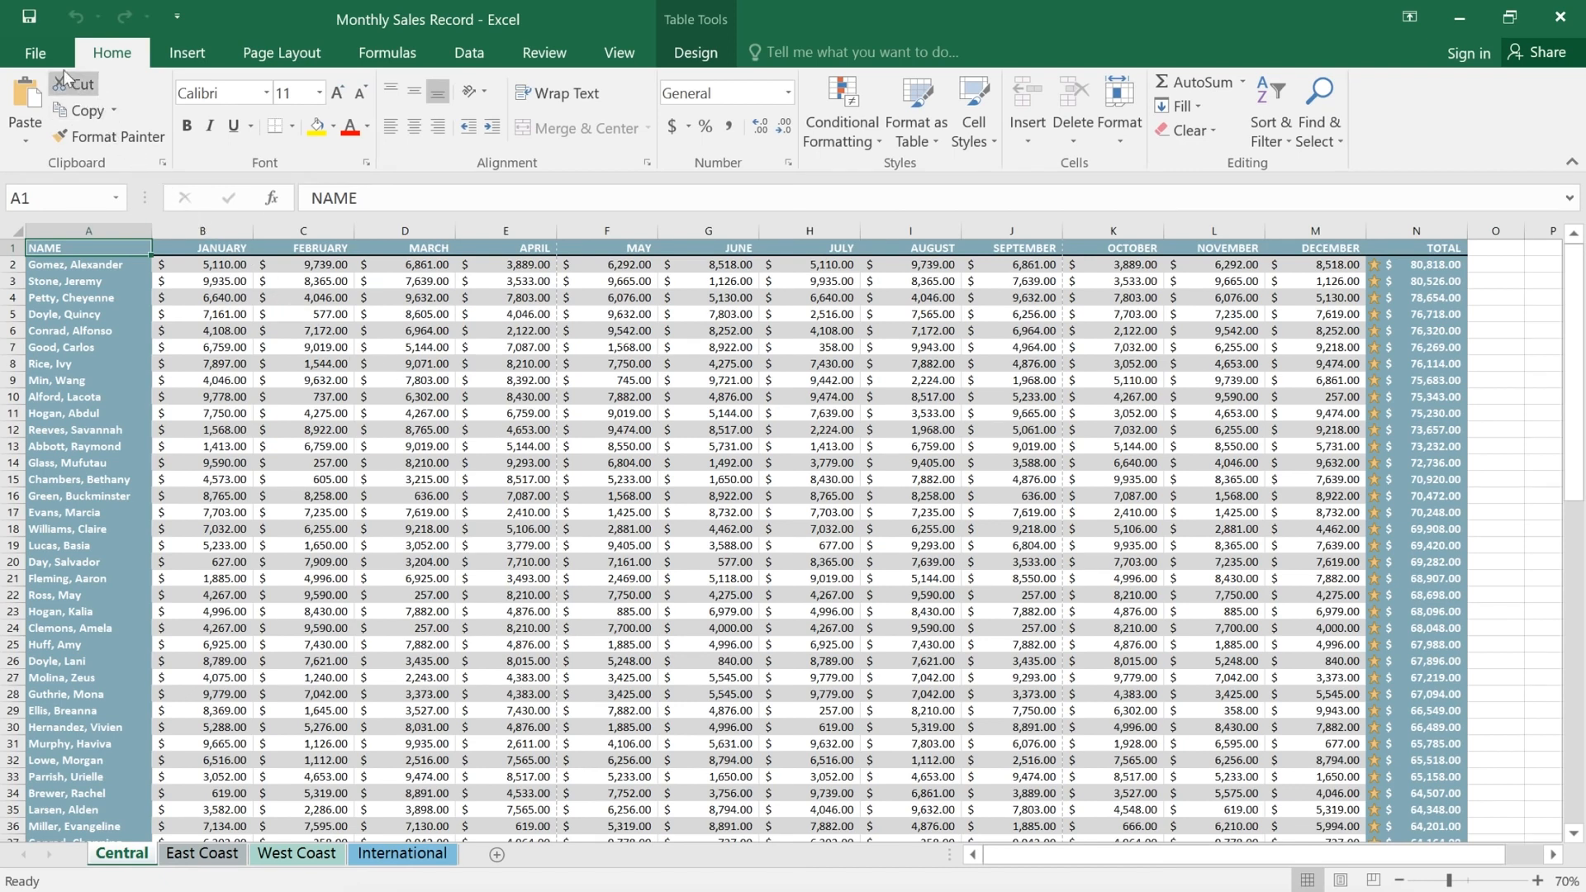
Step: On the Print page, raise the number of copies to 3
click(52, 59)
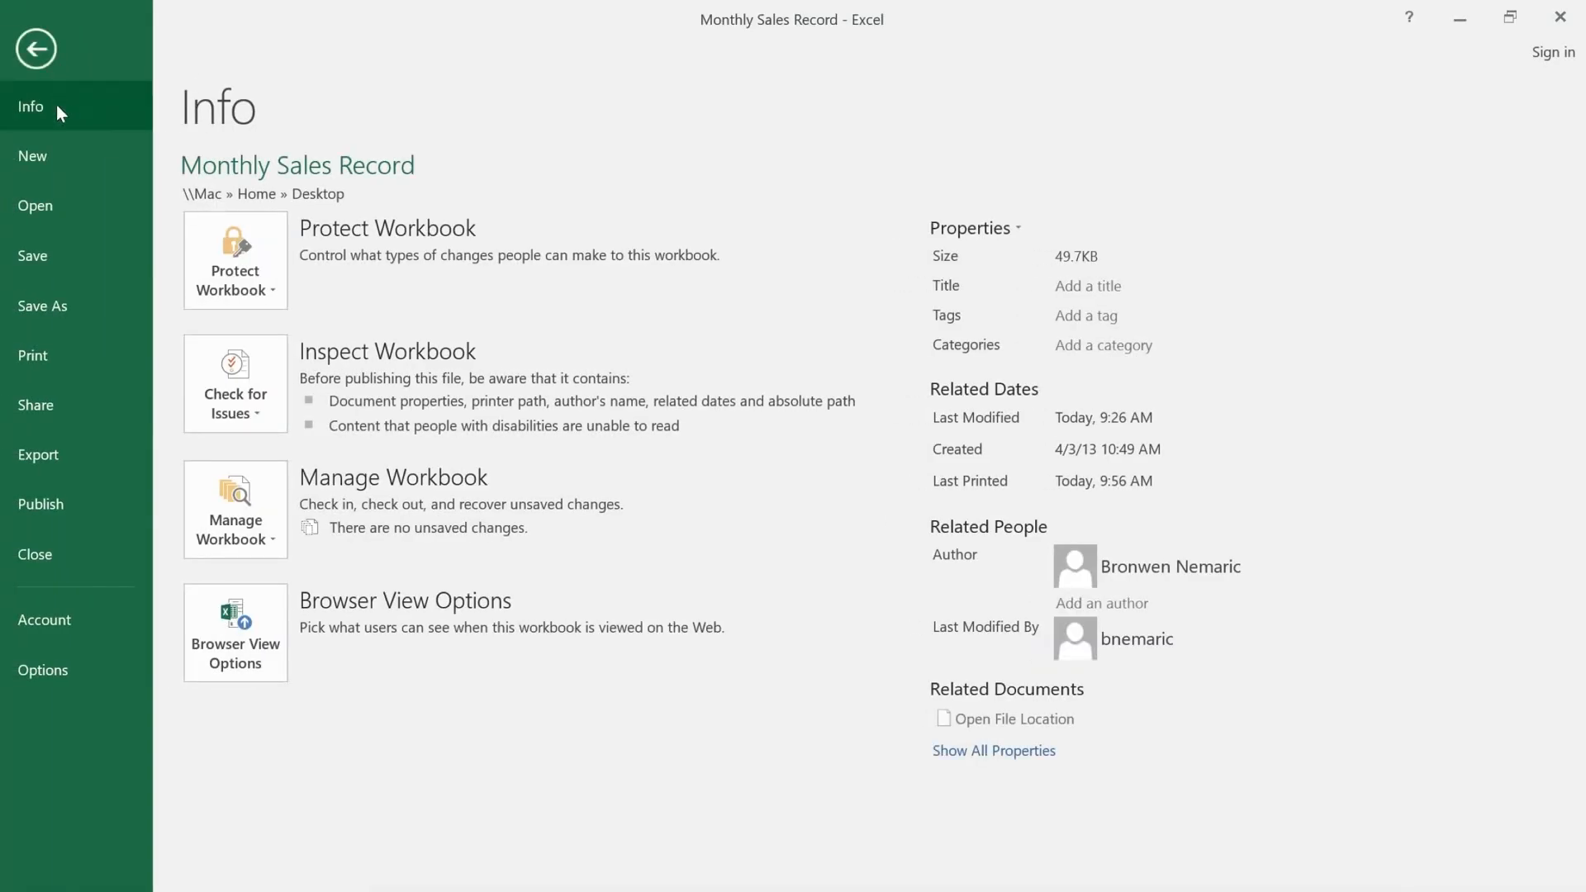
click(63, 350)
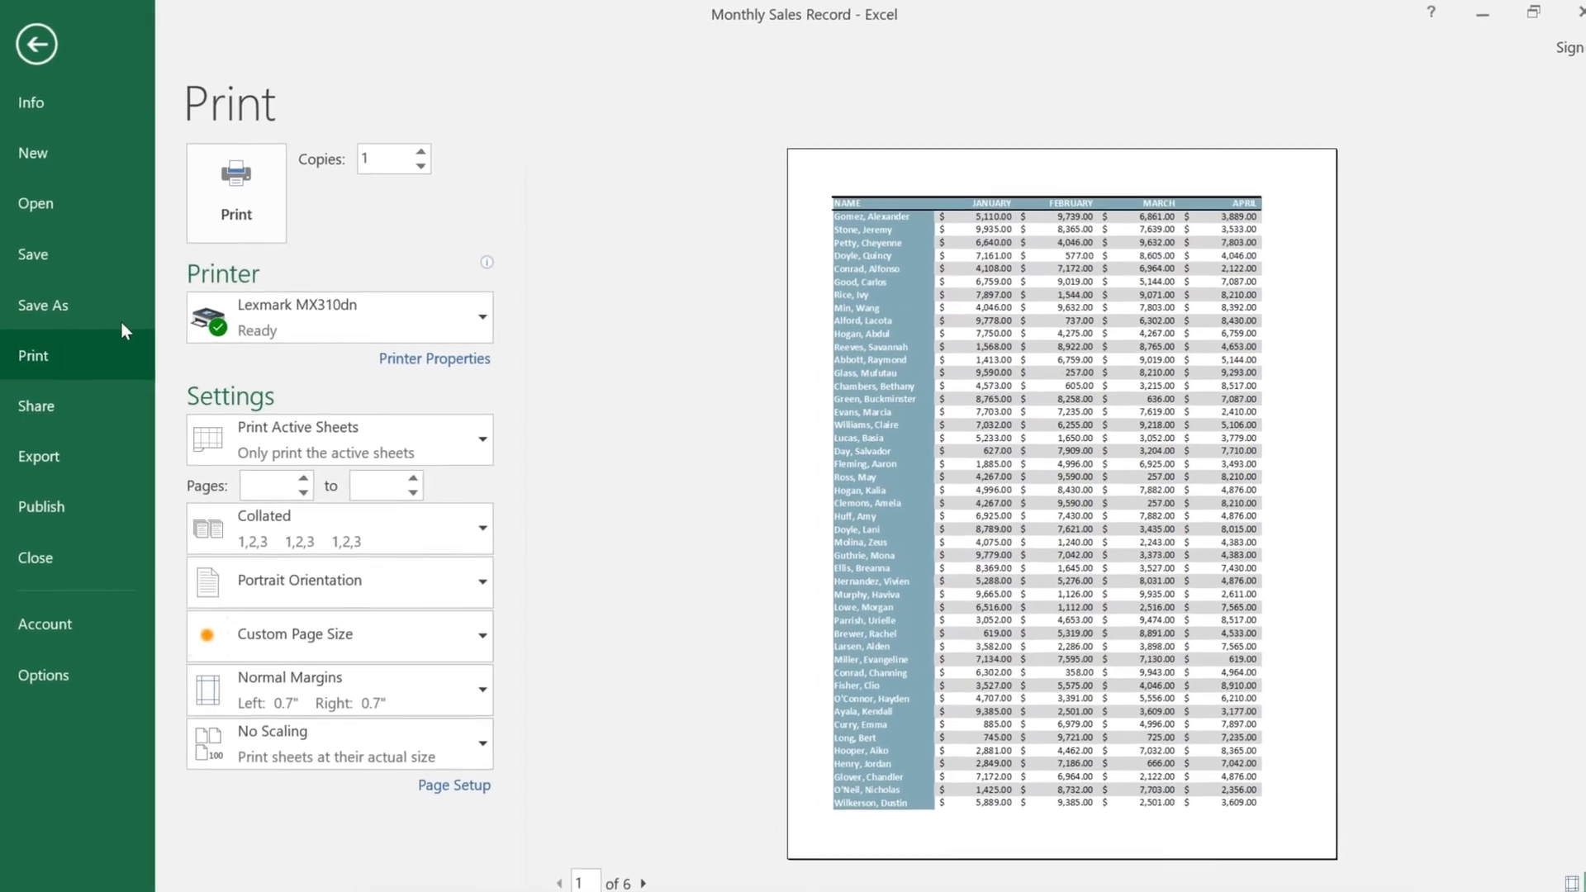
click(430, 149)
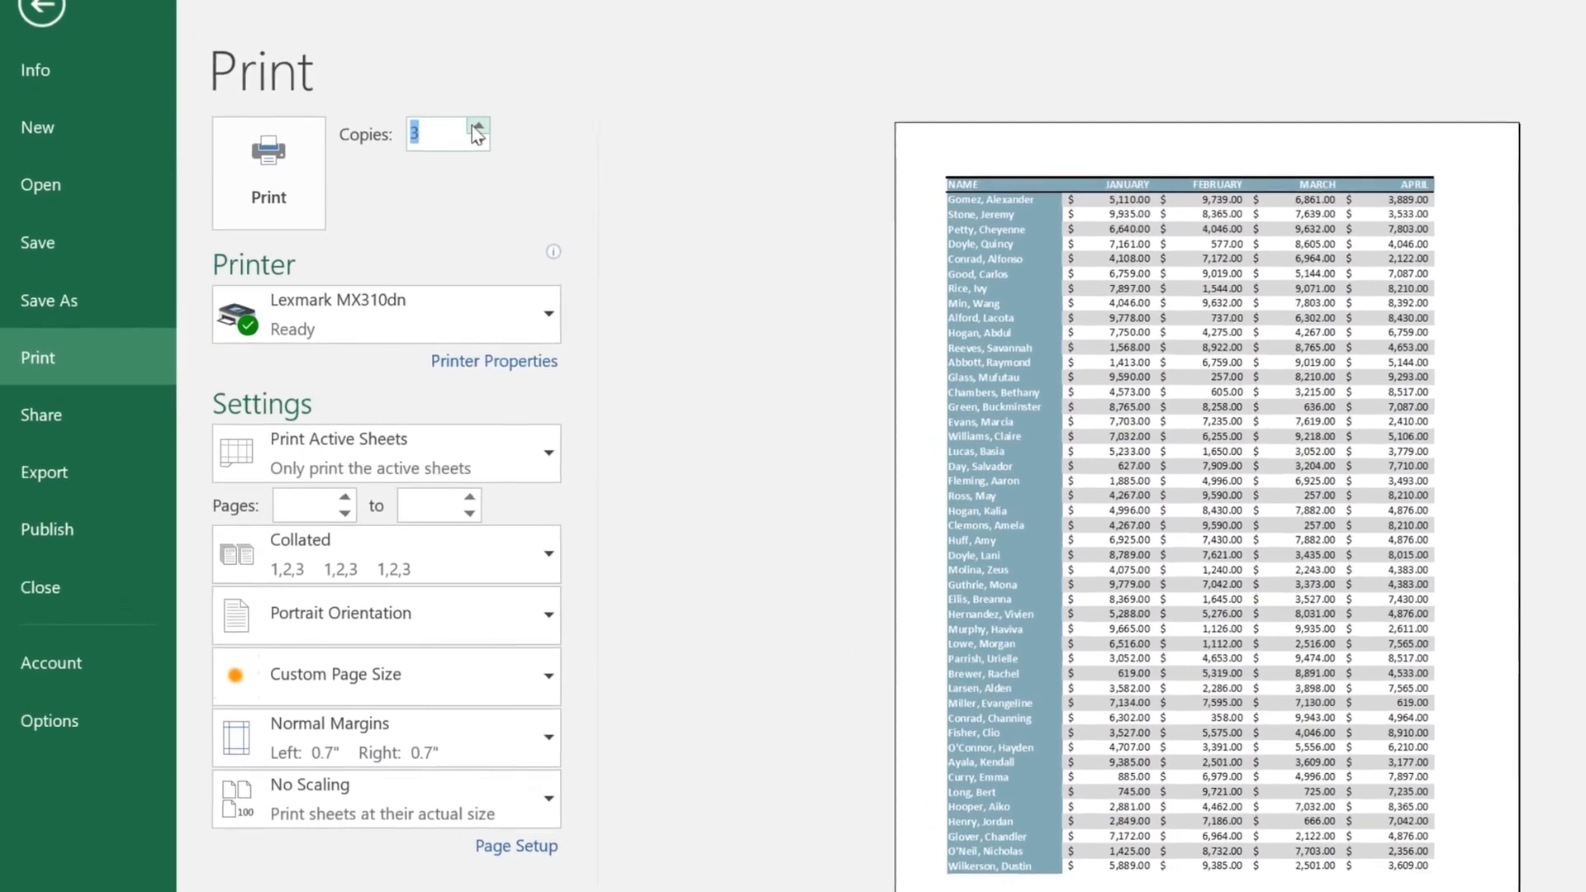
click(430, 148)
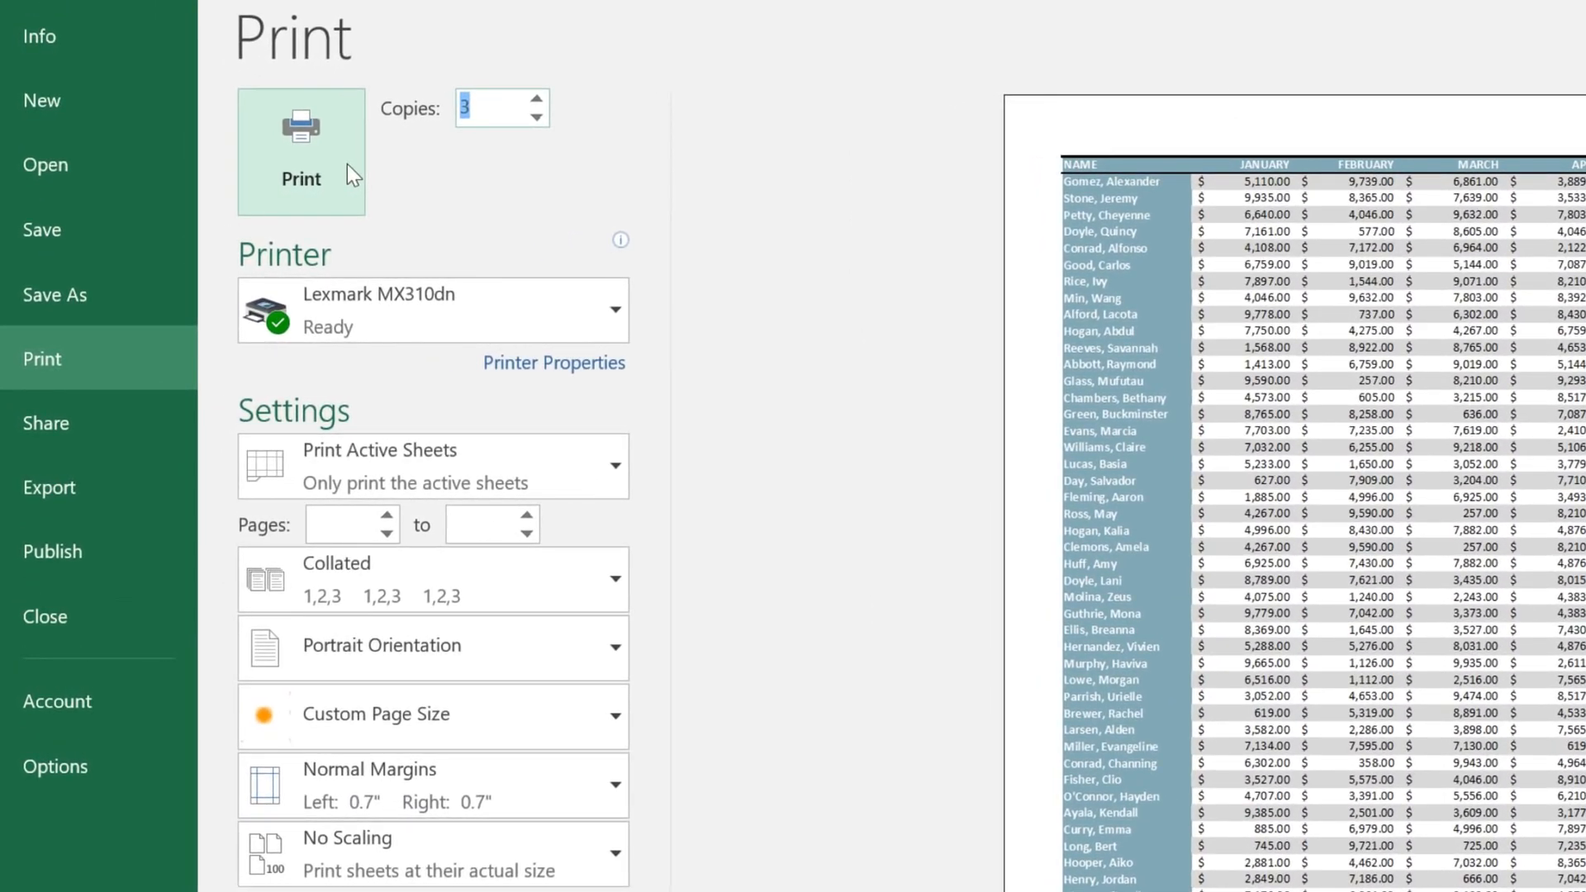
click(474, 450)
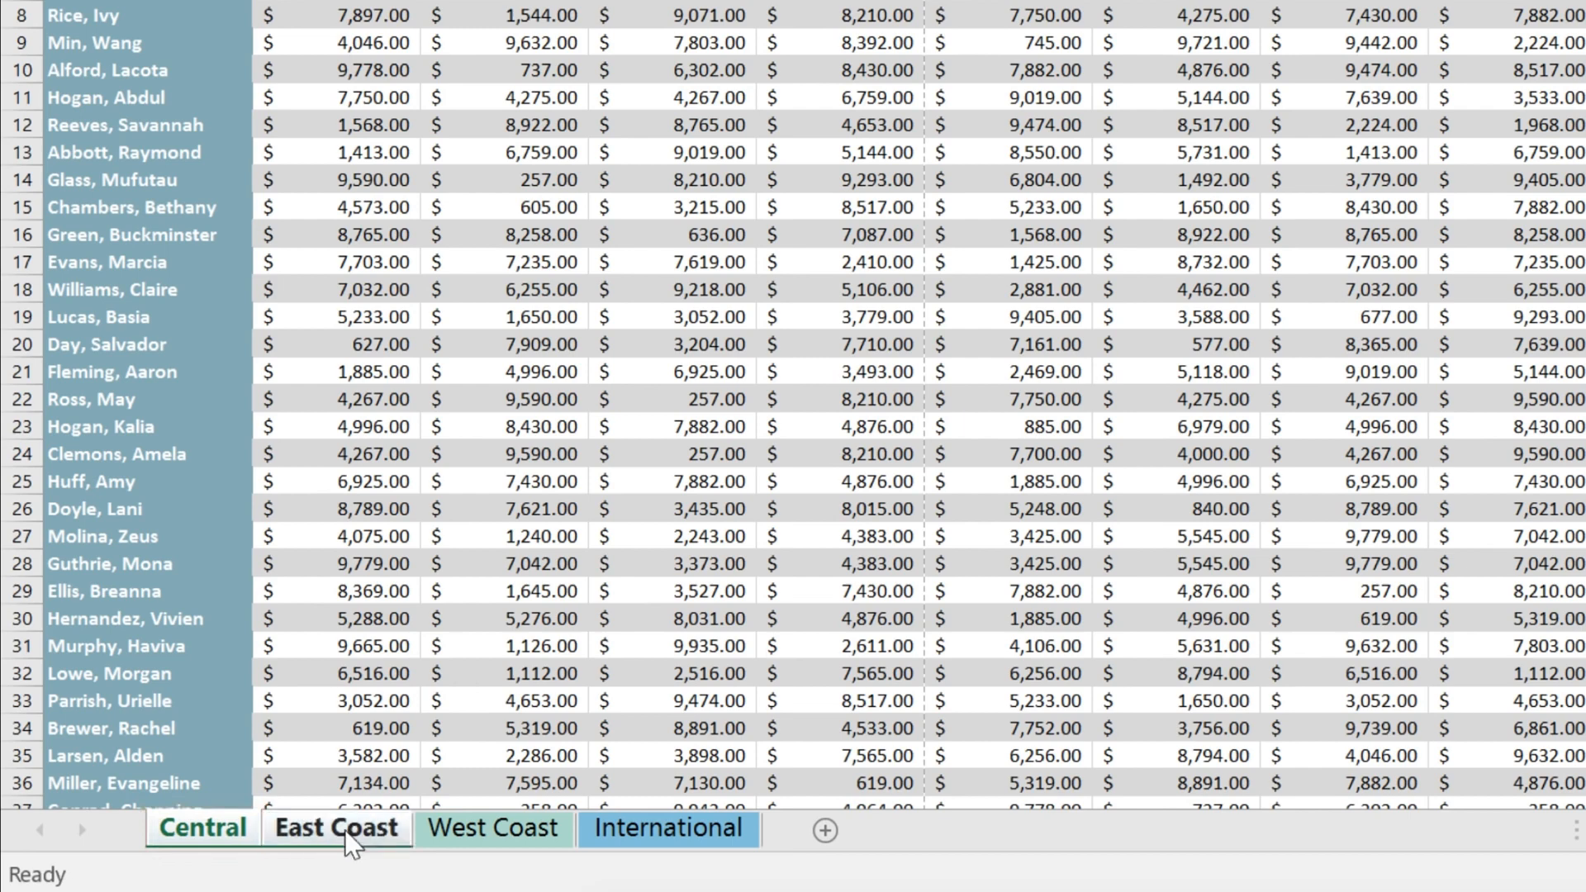
Step: Look over the West Coast and East Coast sheets, then return to Central
click(478, 829)
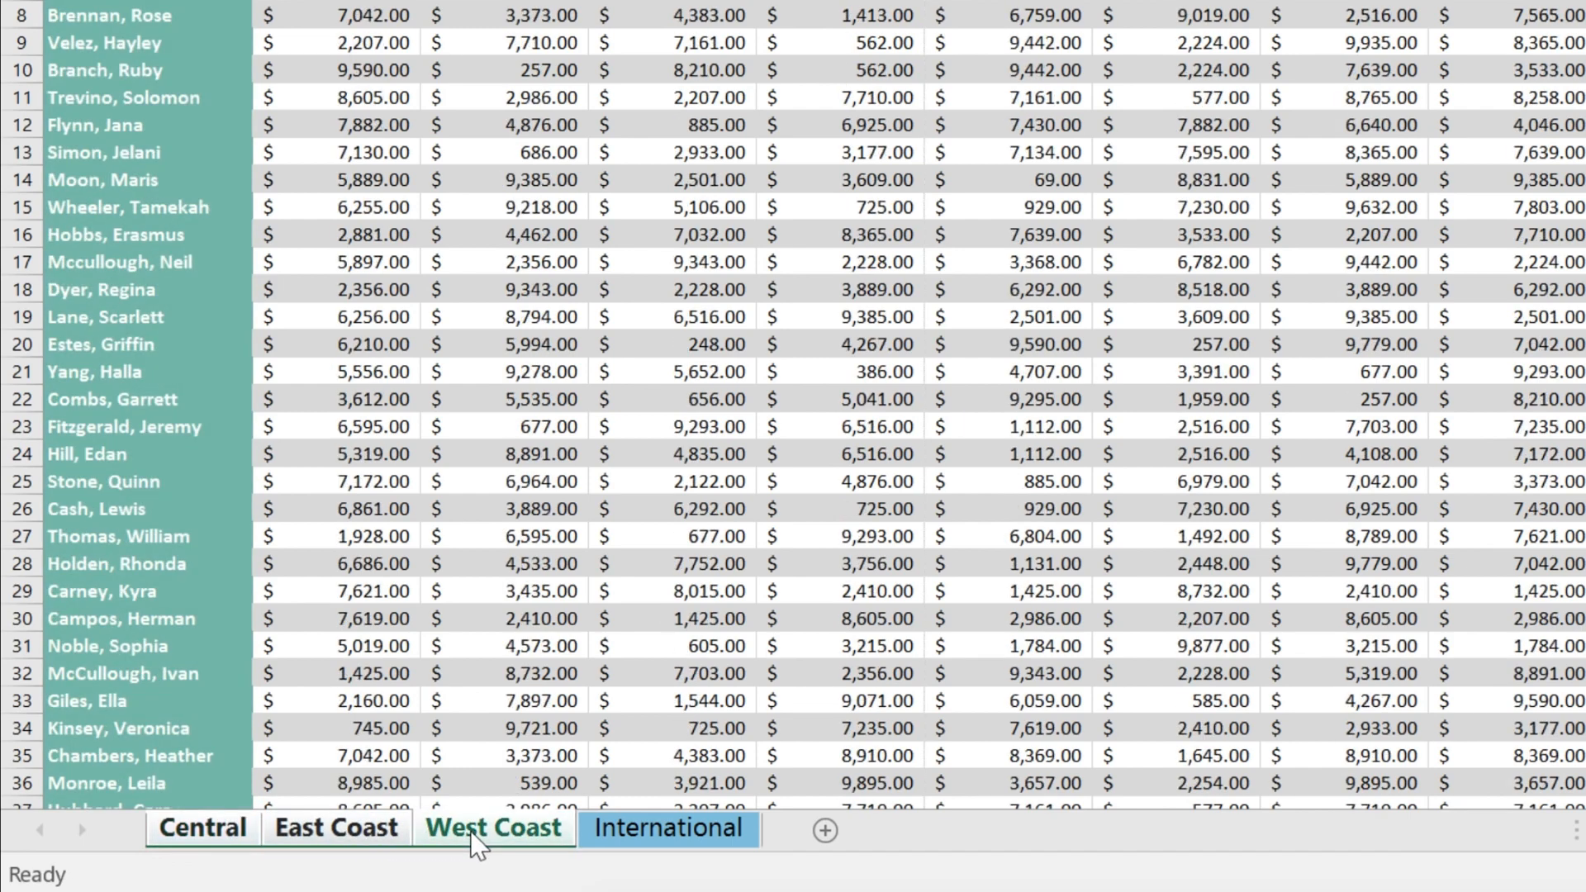
click(367, 830)
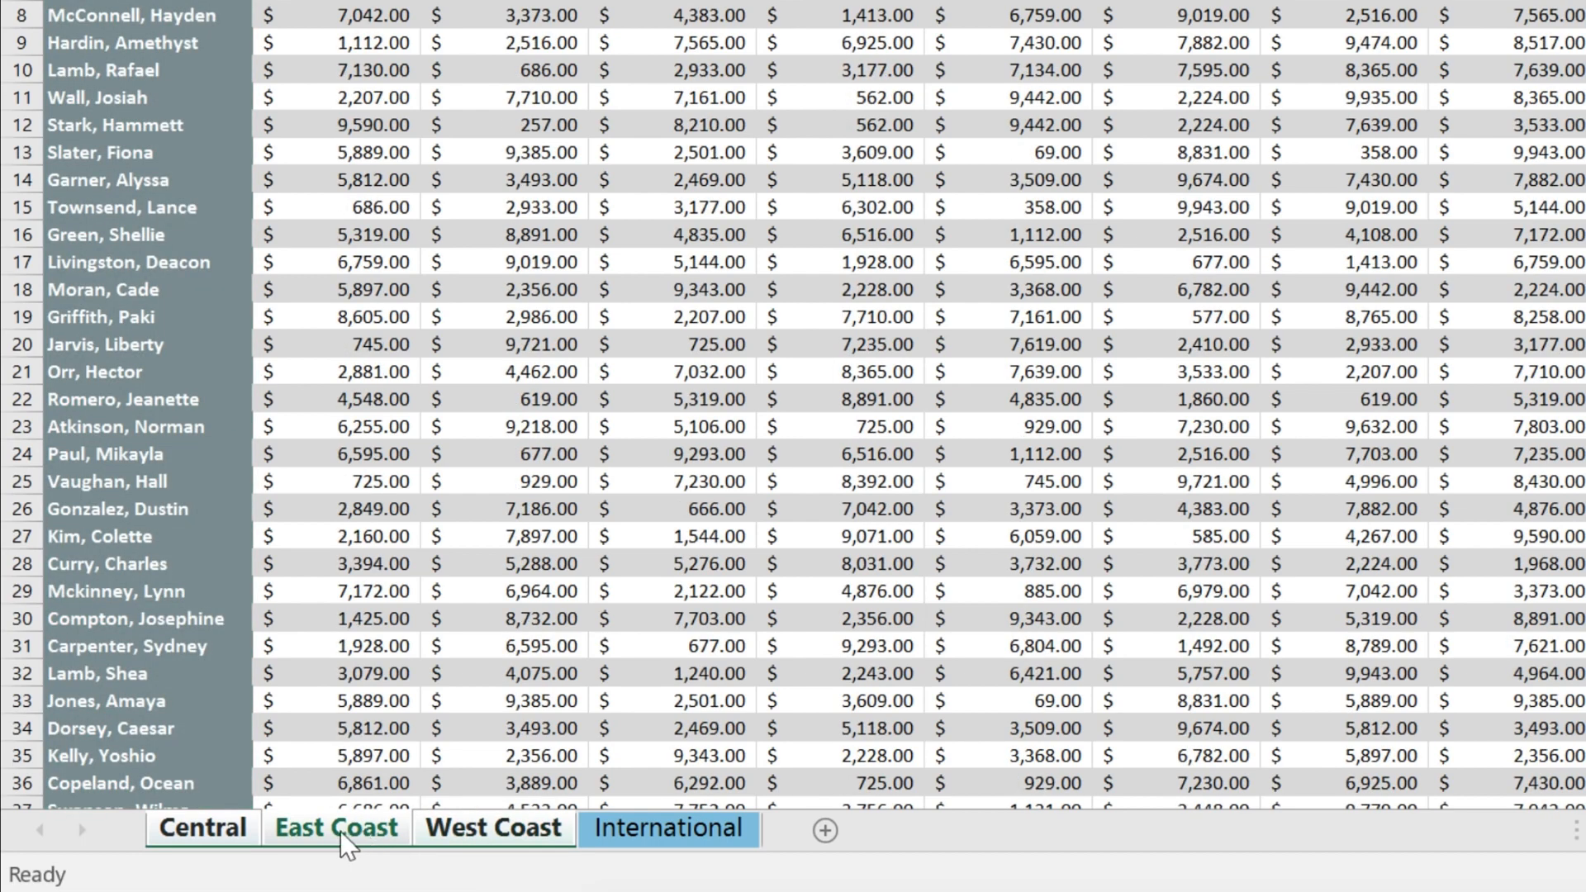
click(237, 835)
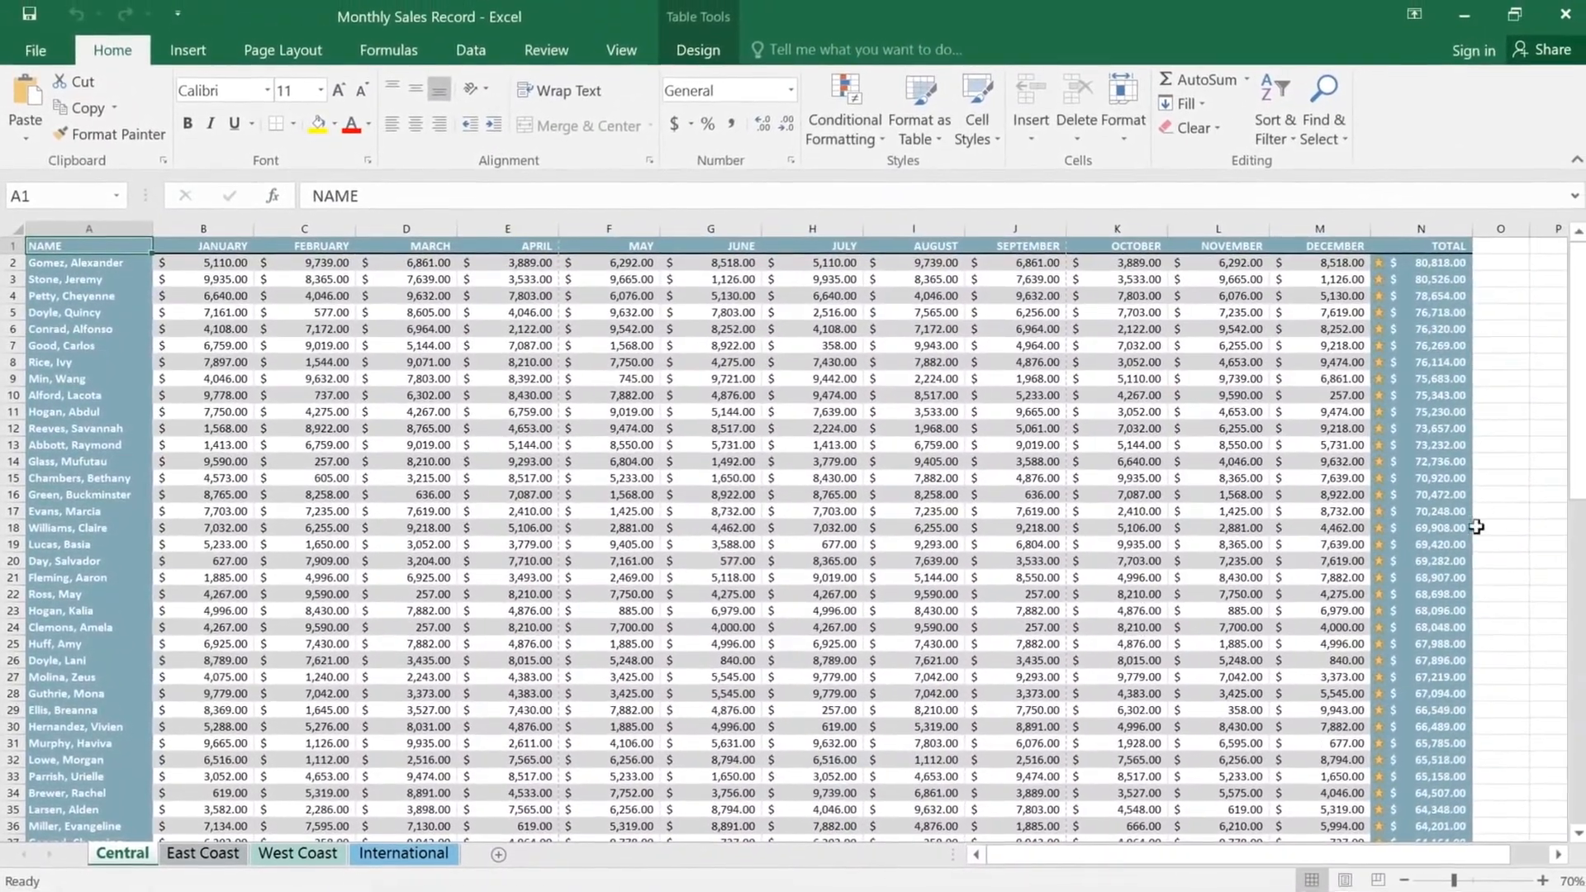
Step: Select the Central table A1:N41, from the NAME header through TOTAL down to row 41
drag(1567, 496, 1563, 565)
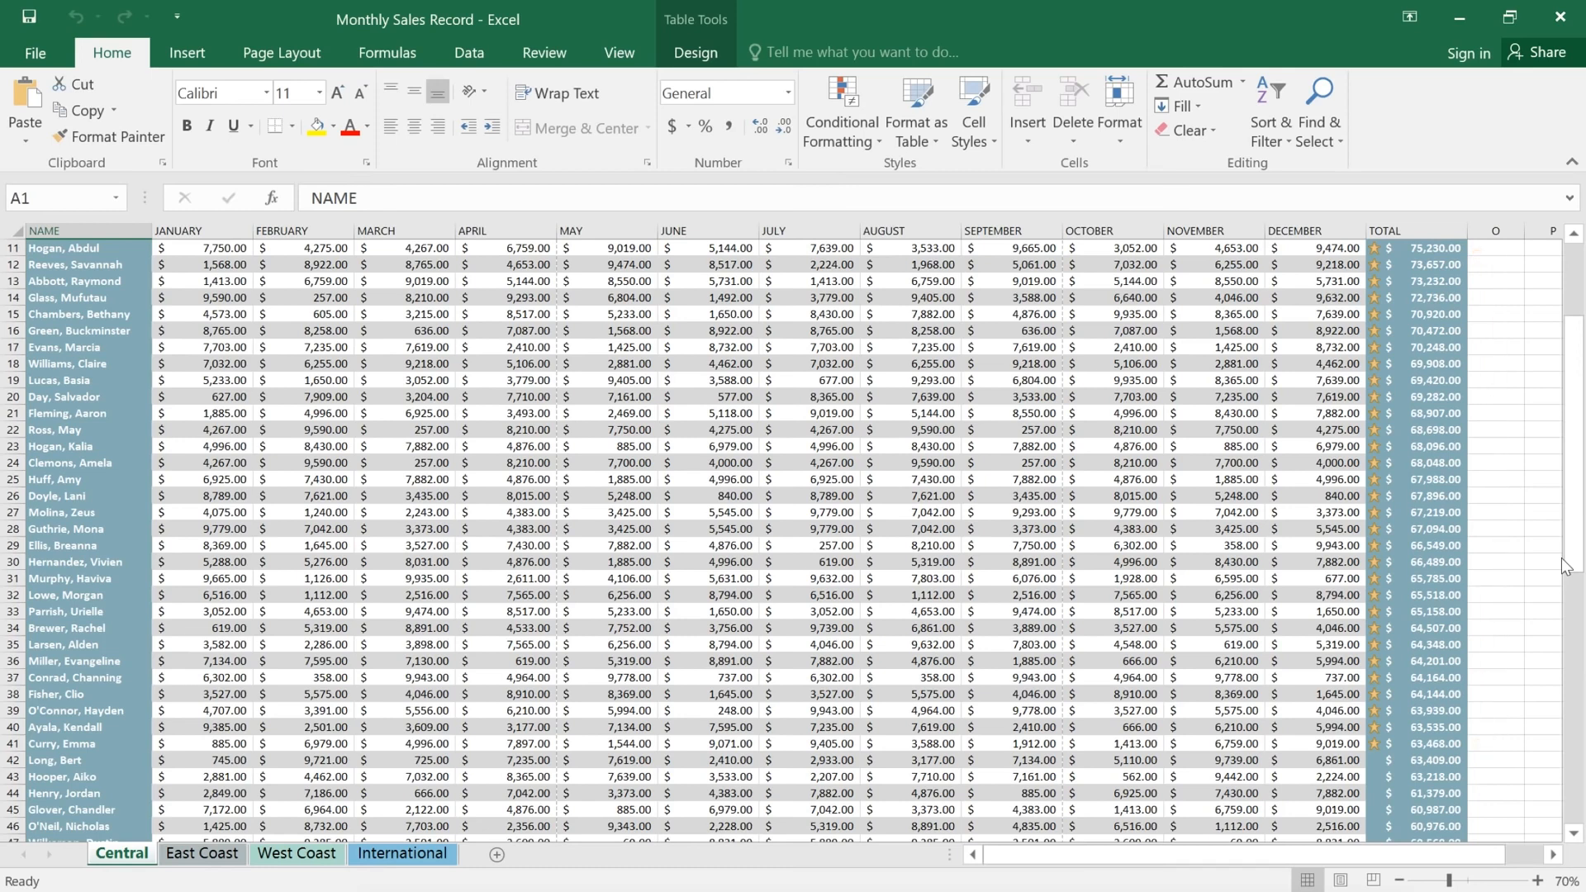
click(1417, 741)
drag(1418, 742, 129, 226)
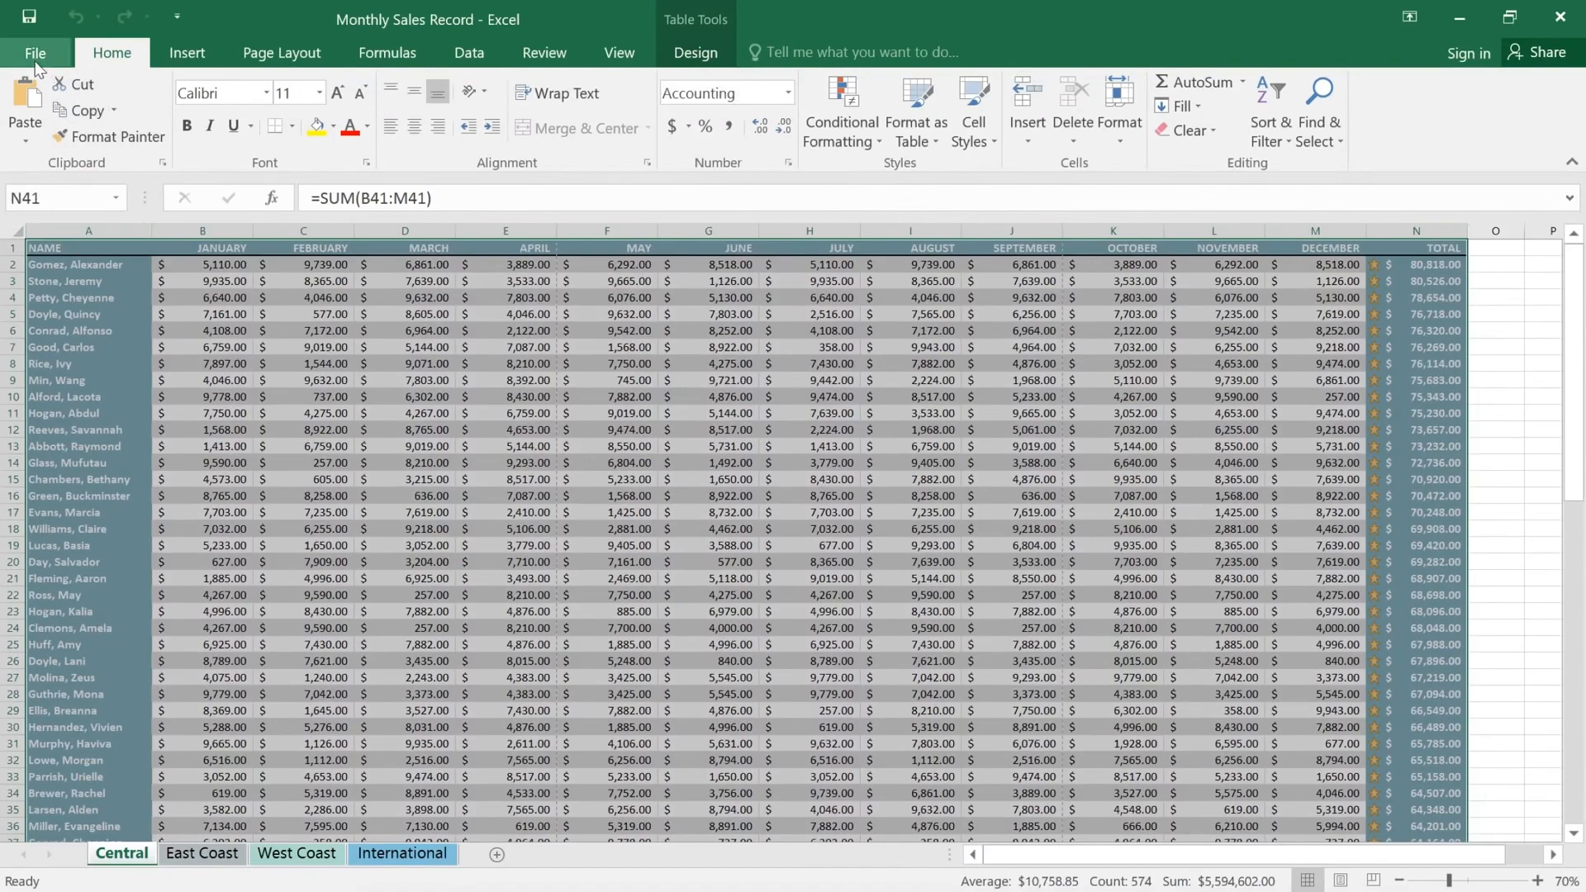
Step: Switch the print setting to Print Selection, cutting the preview from 6 pages to 3
click(35, 58)
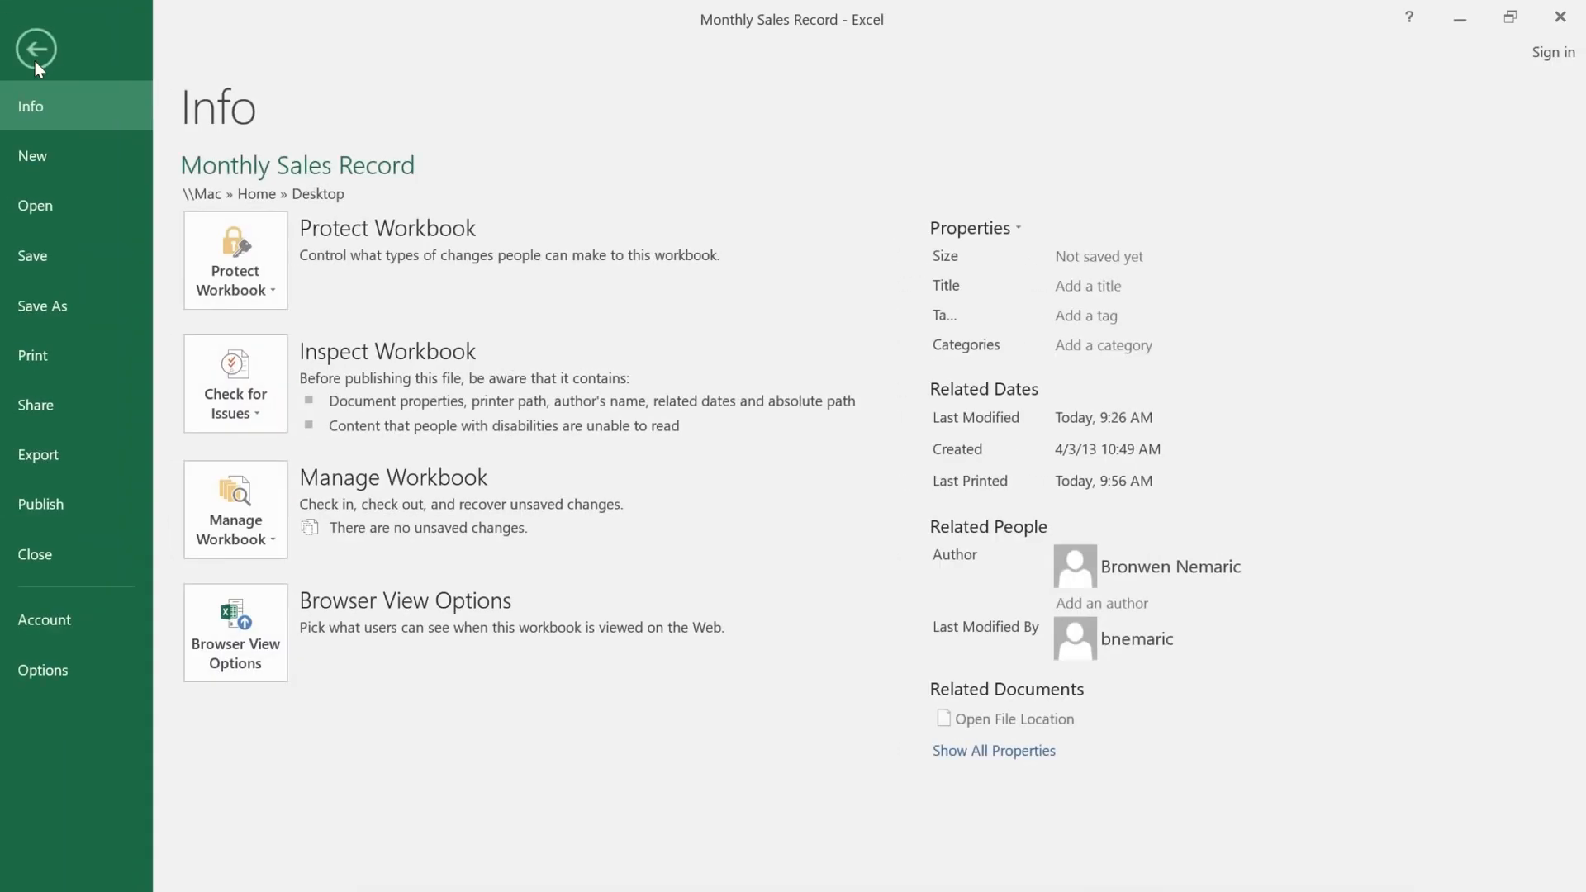
click(66, 355)
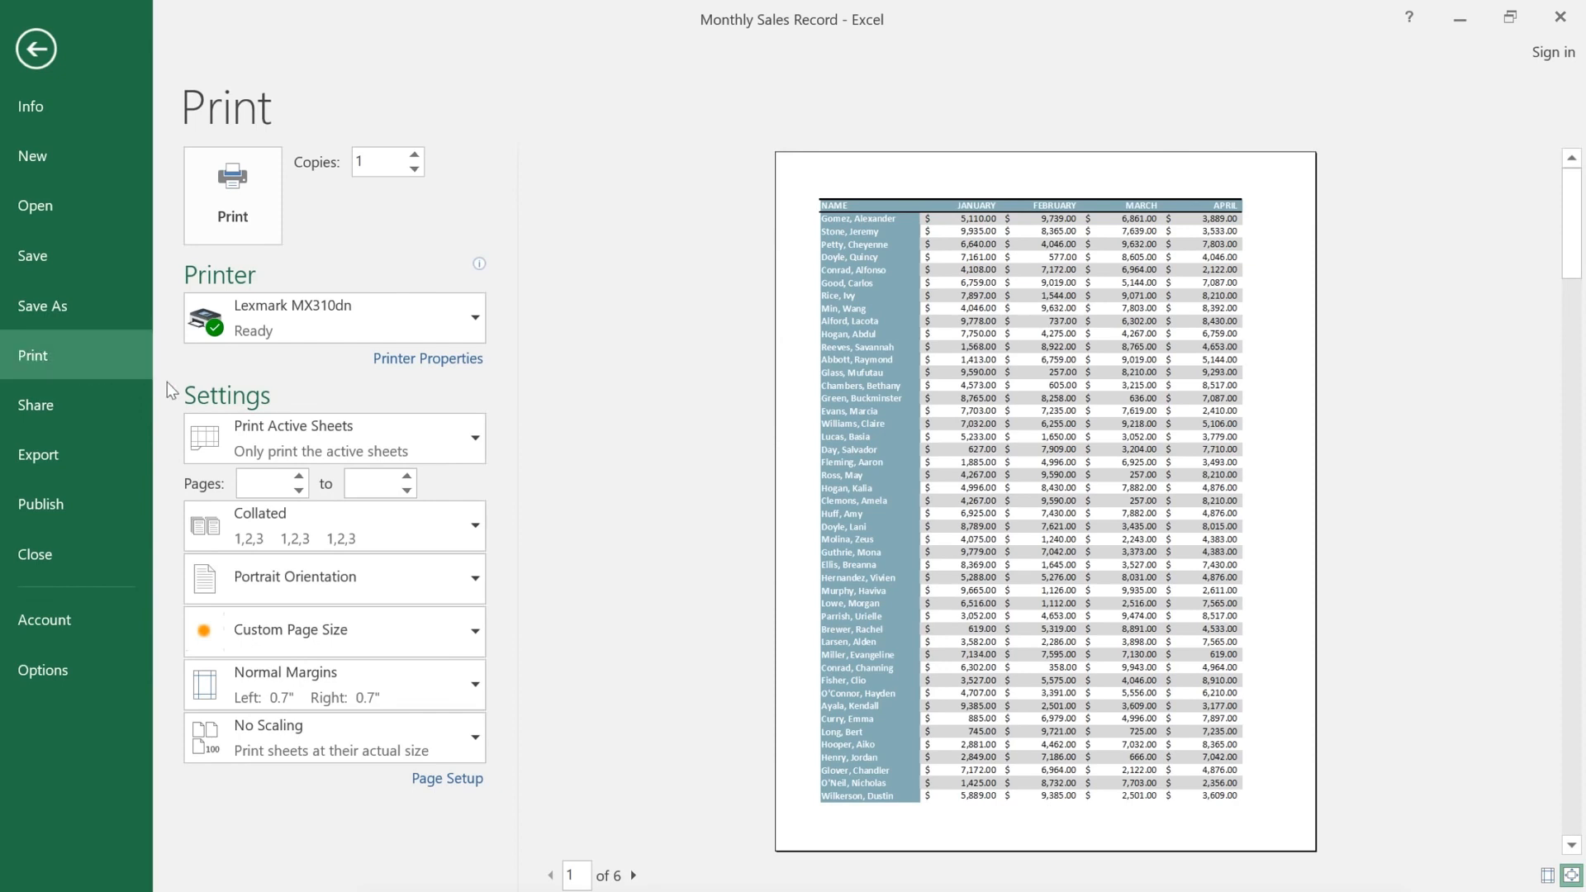
click(398, 434)
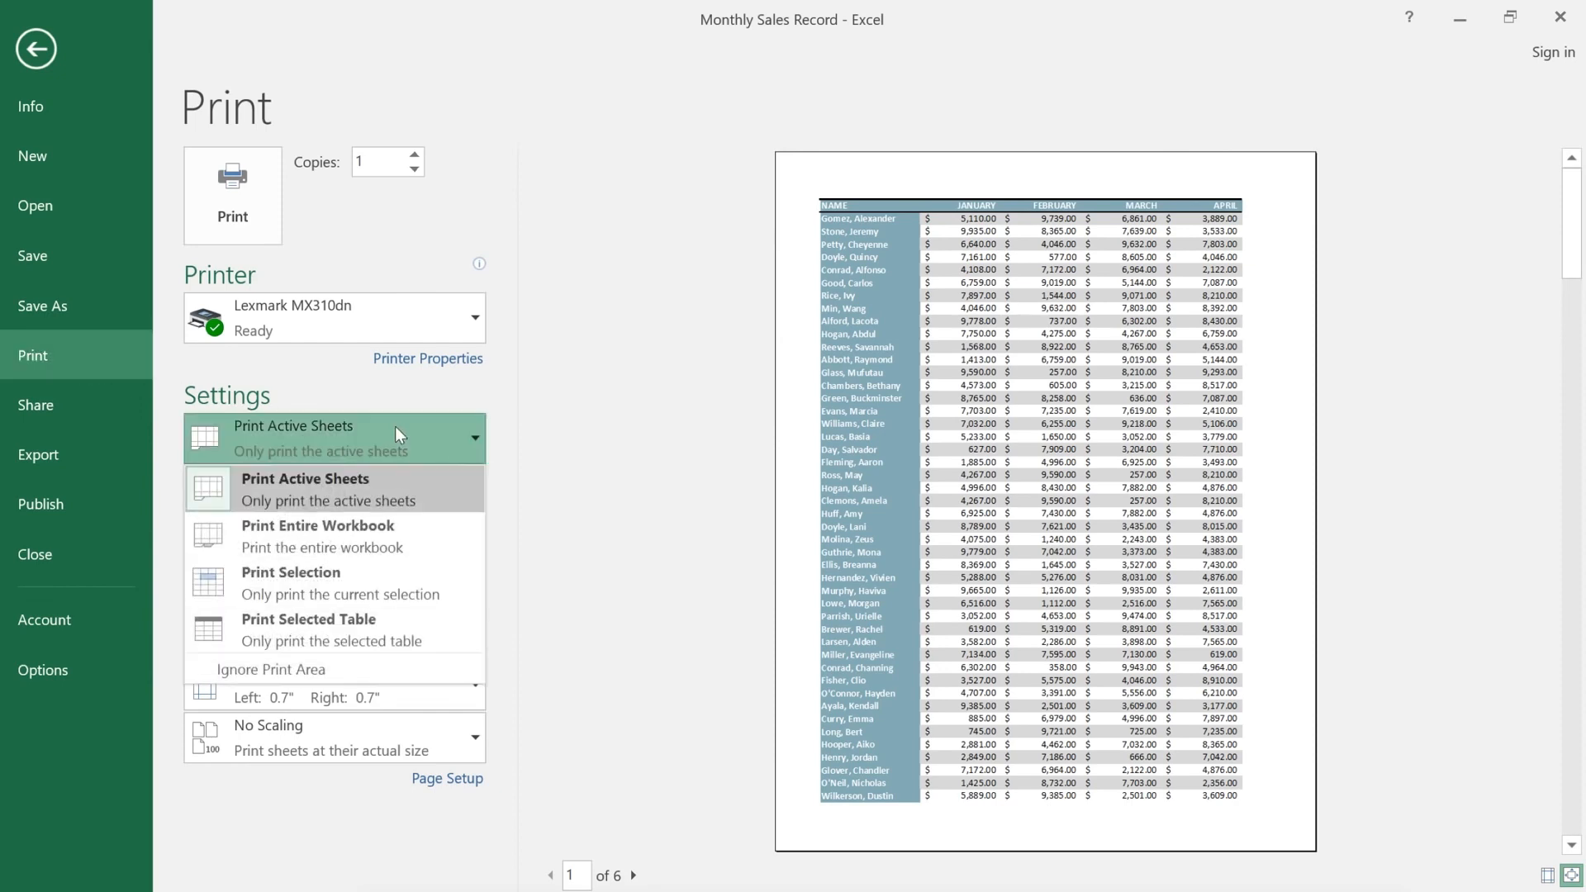
click(390, 573)
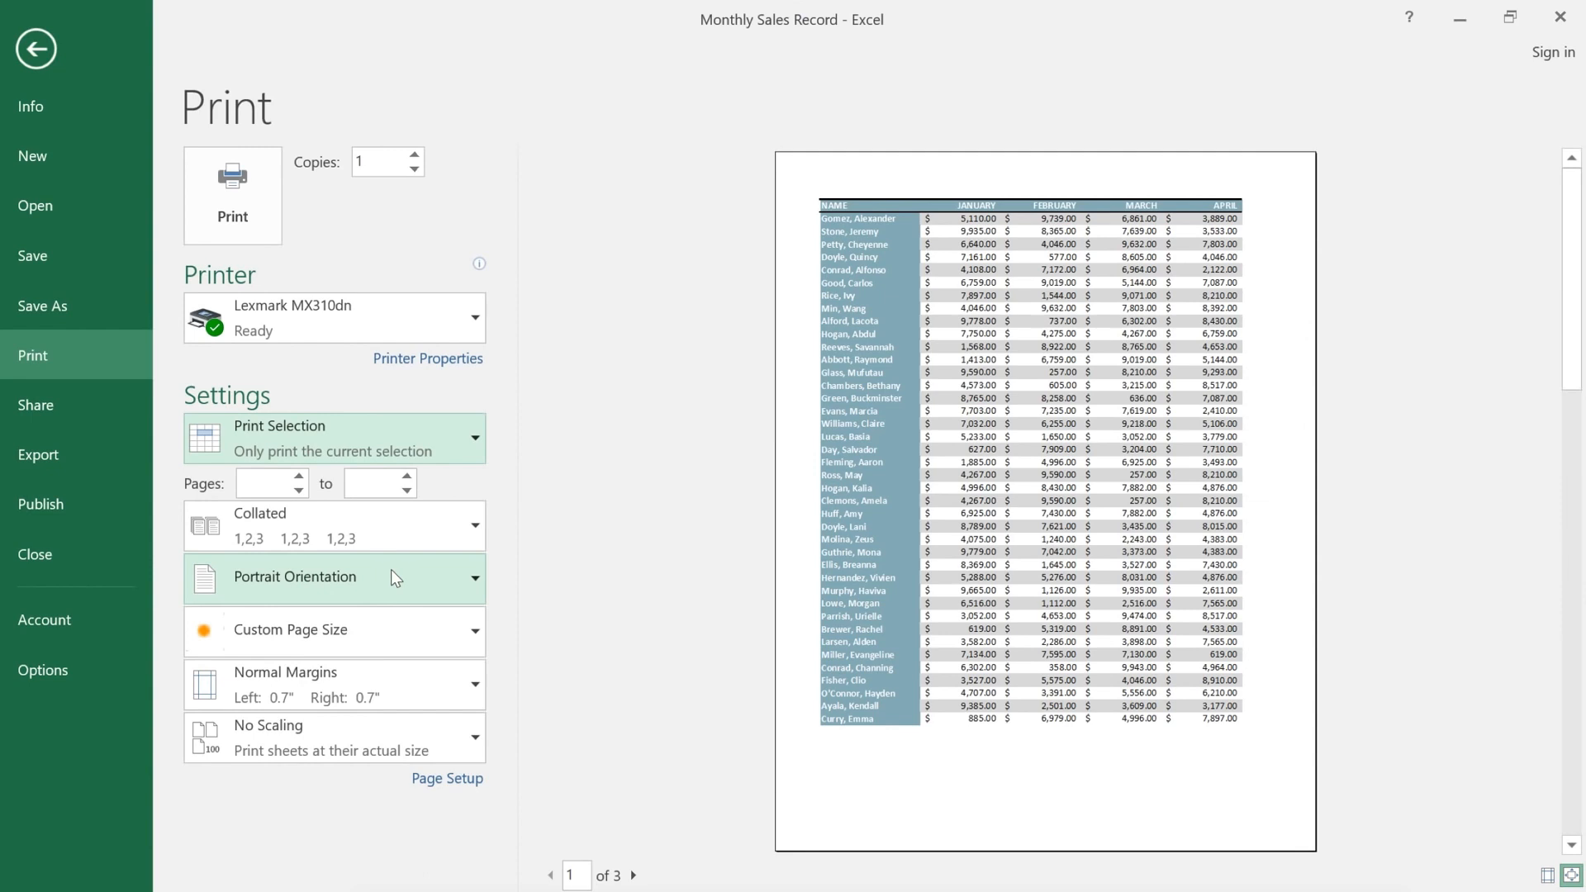
click(391, 571)
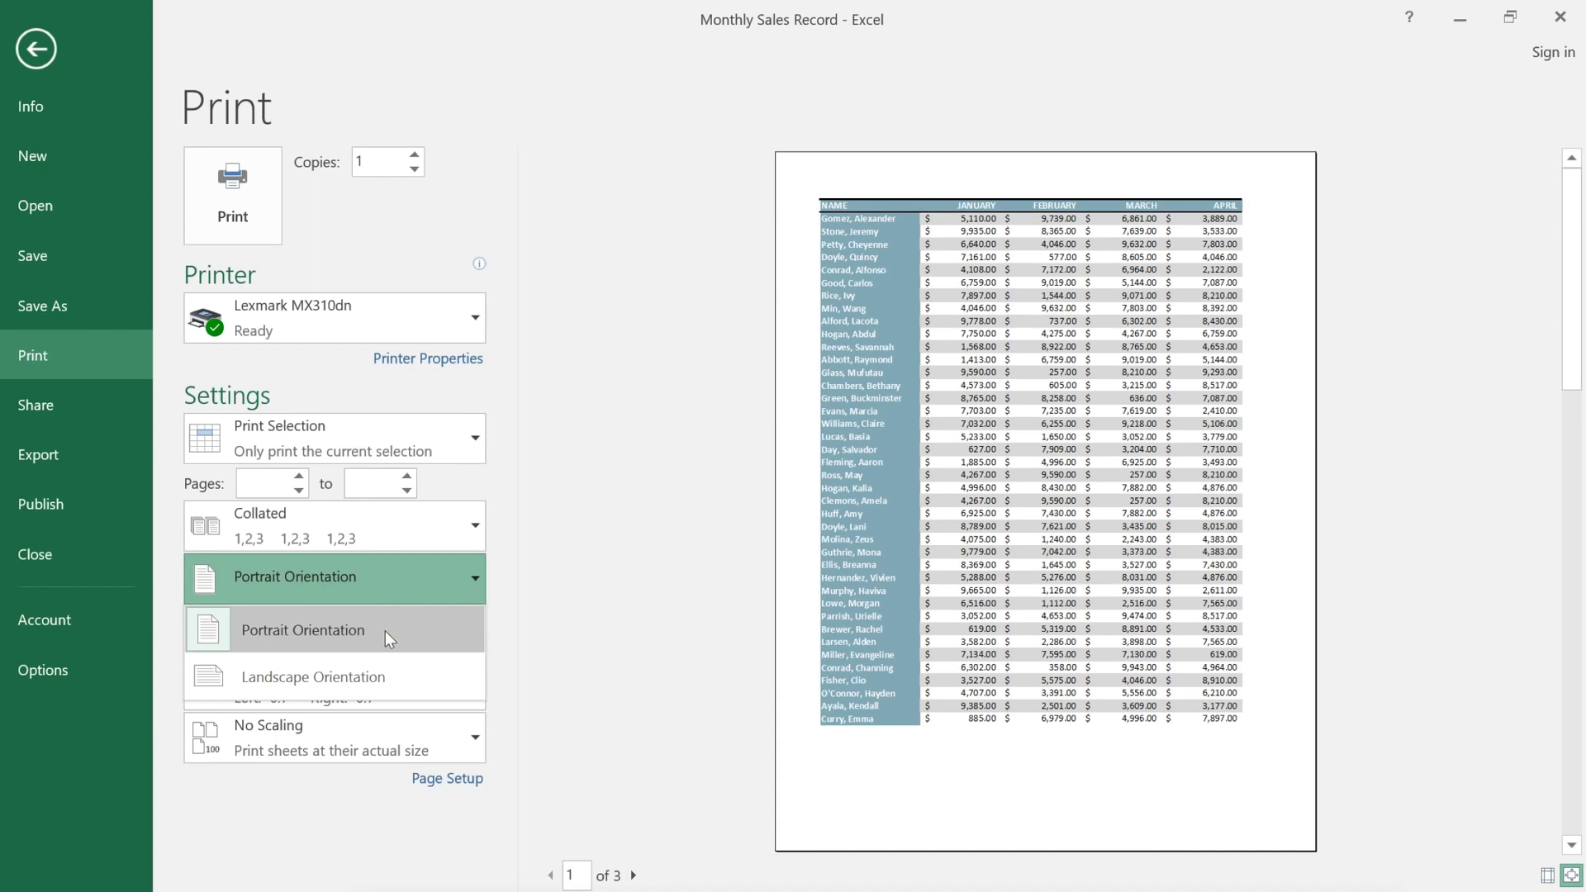
Step: Use Landscape orientation, try Fit All Columns on One Page, then revert to No Scaling
click(383, 676)
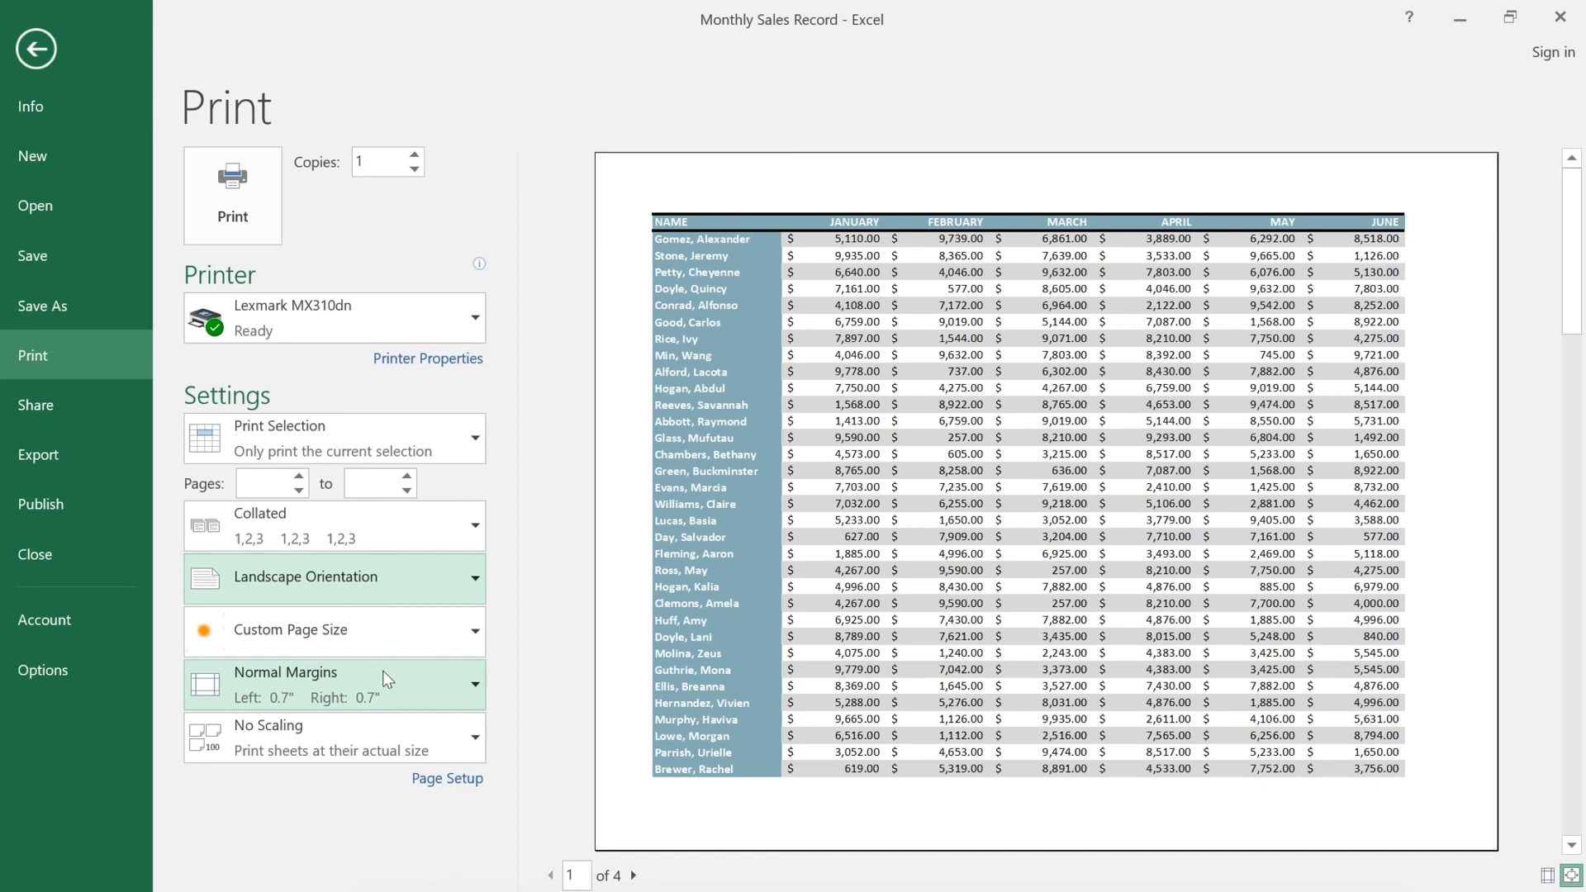
click(361, 727)
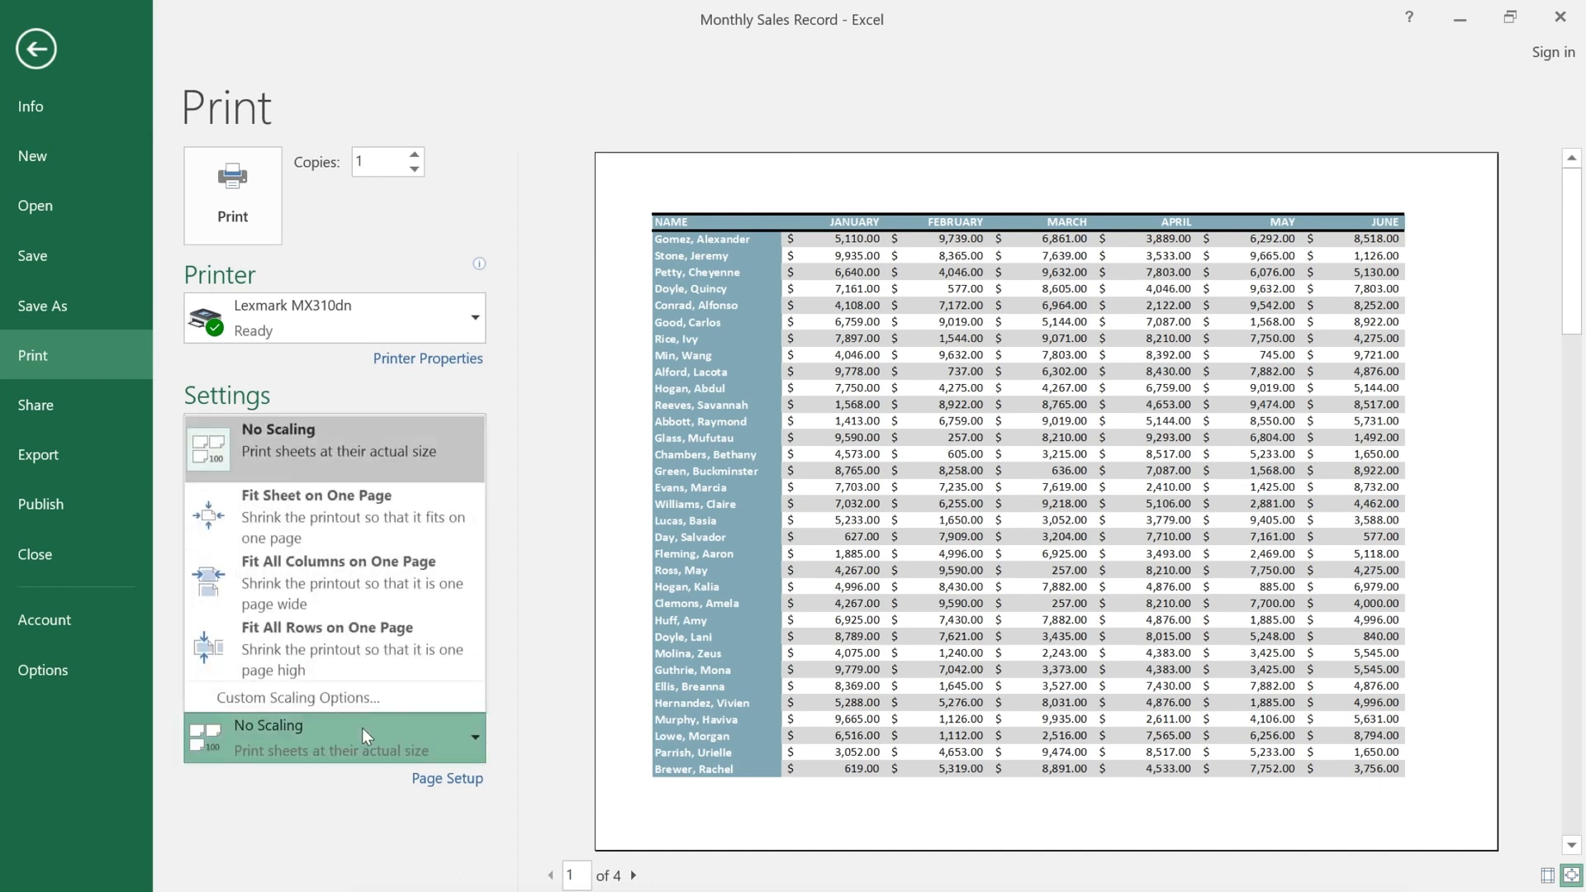
click(398, 589)
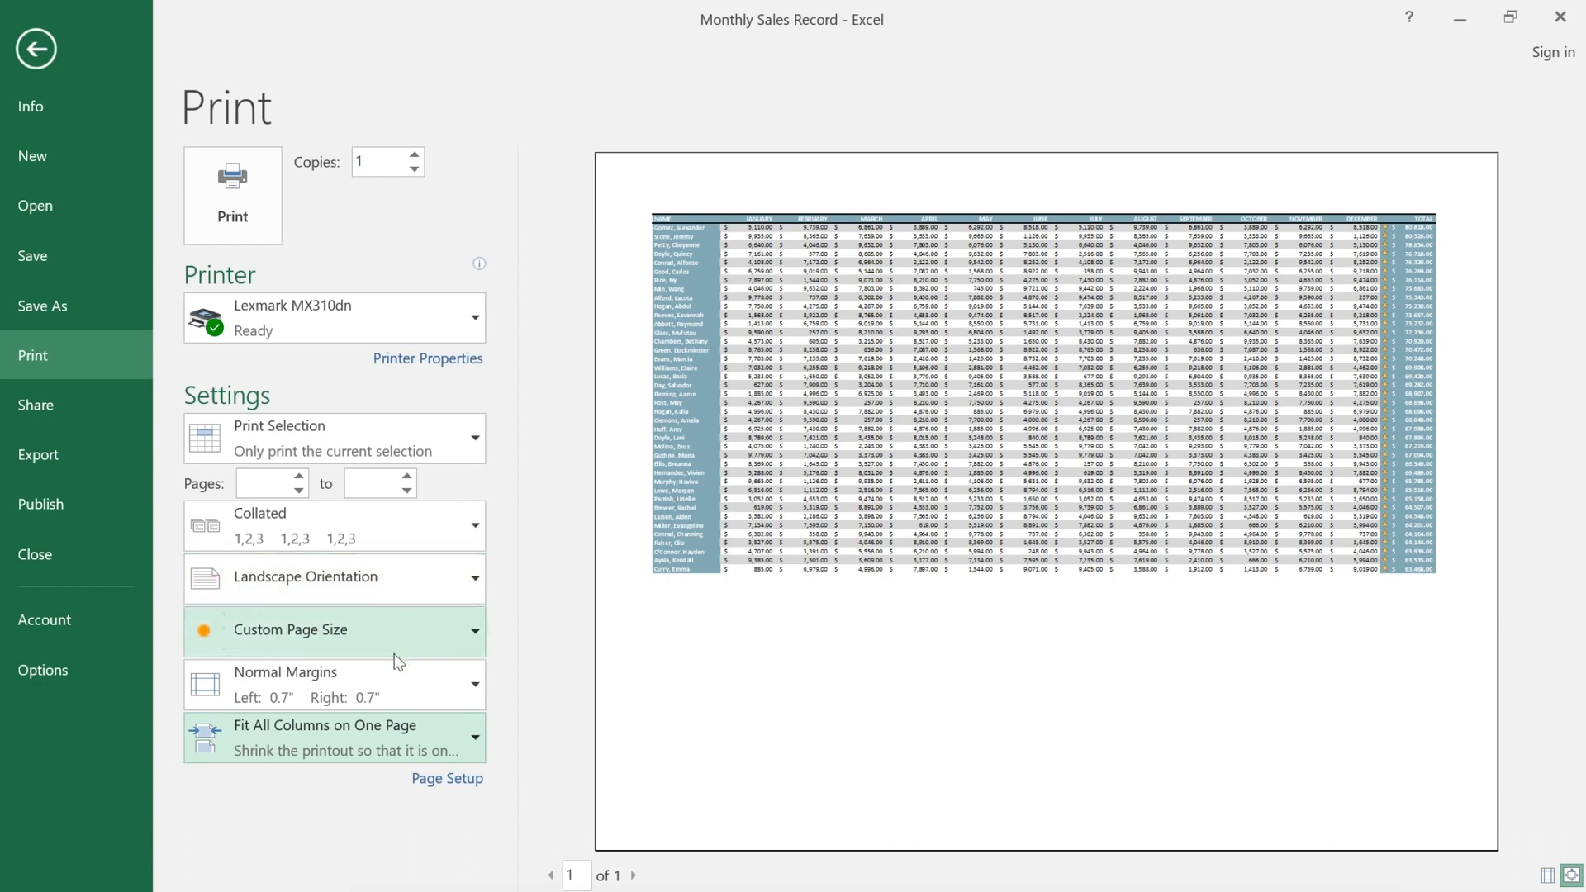
click(393, 730)
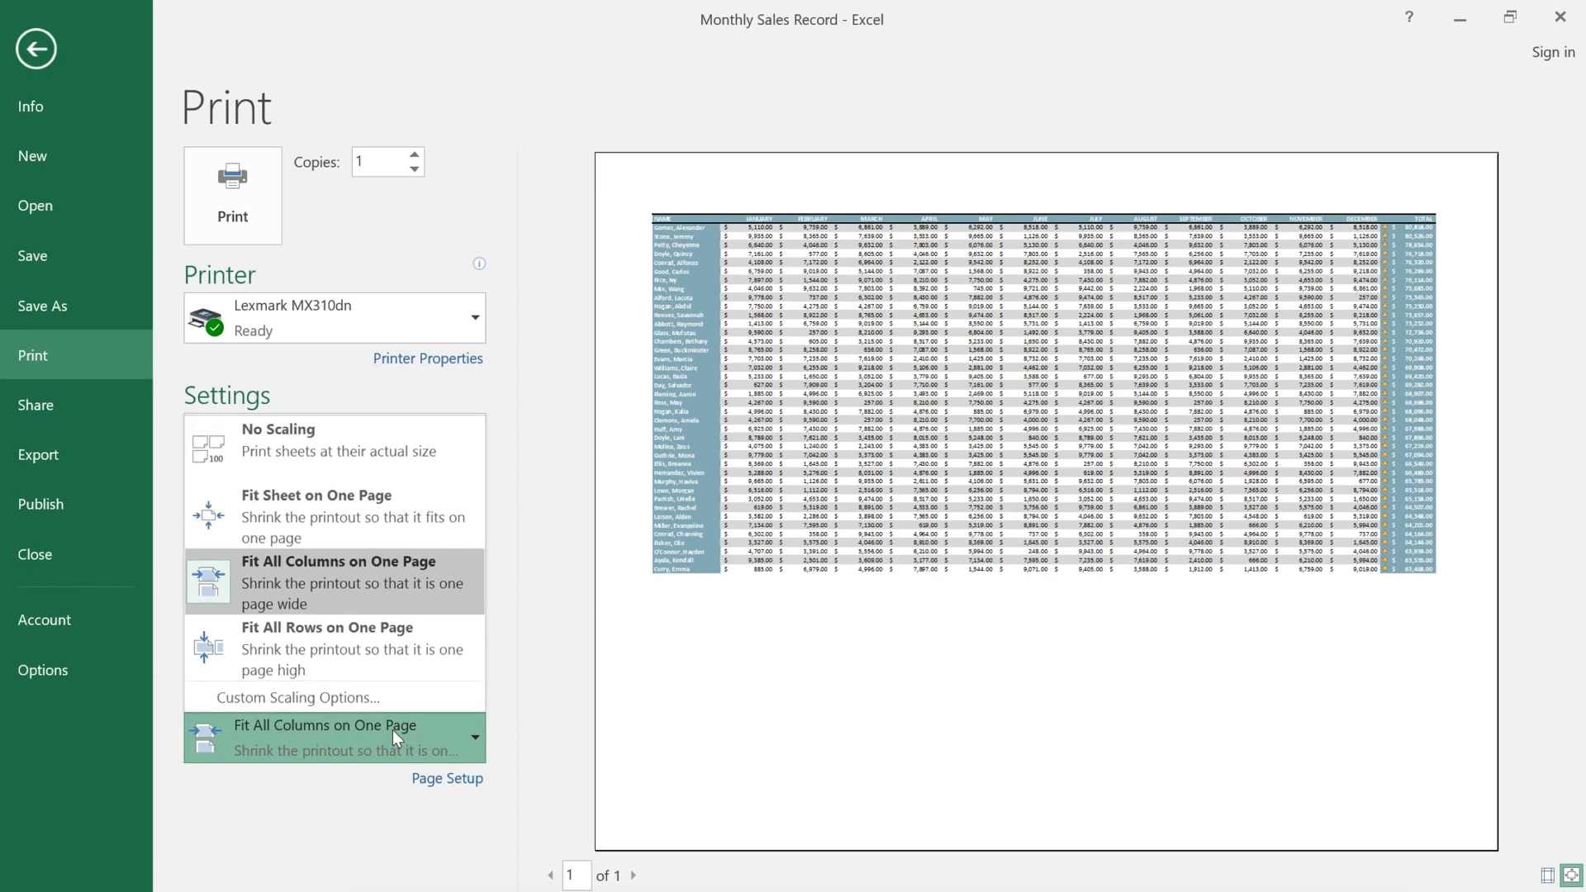
click(431, 459)
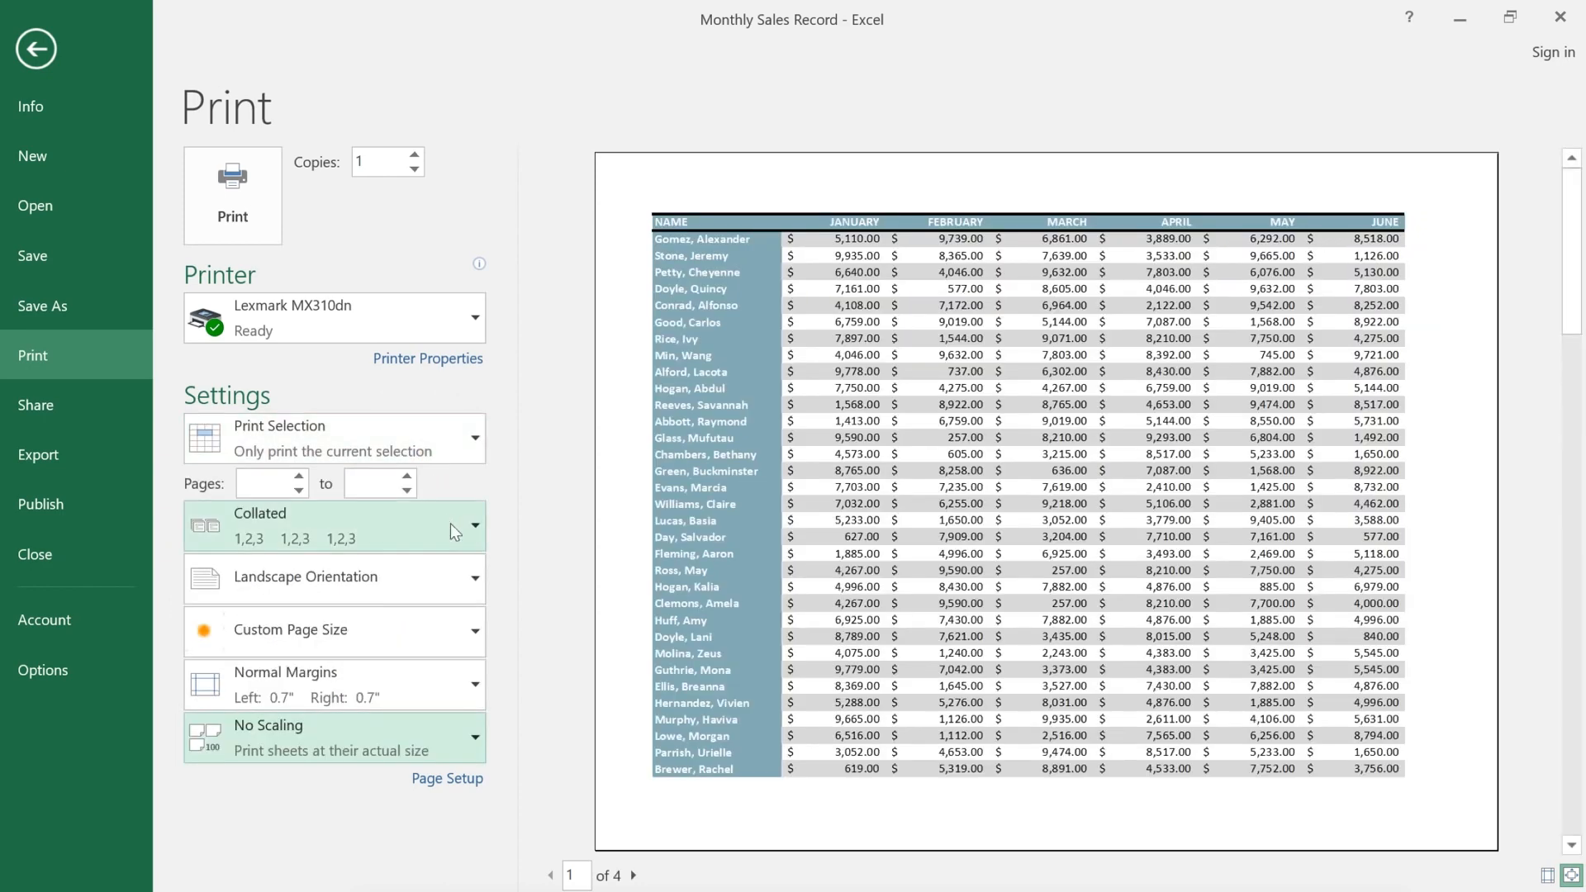
Step: Page through all four landscape preview pages, then go back to the worksheet grid
click(634, 876)
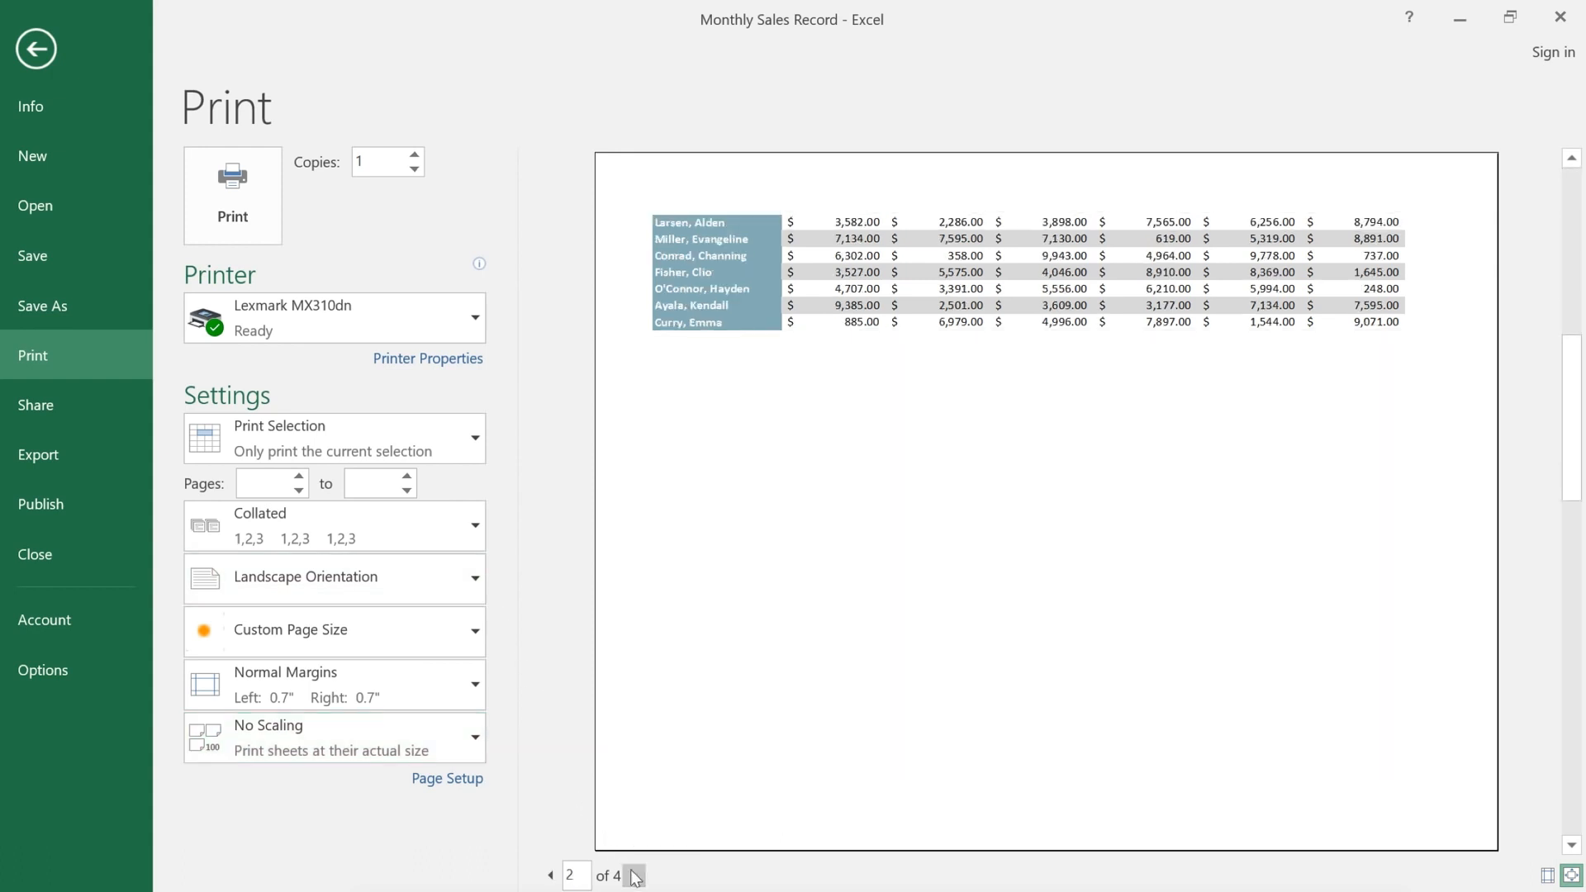
click(634, 875)
click(633, 875)
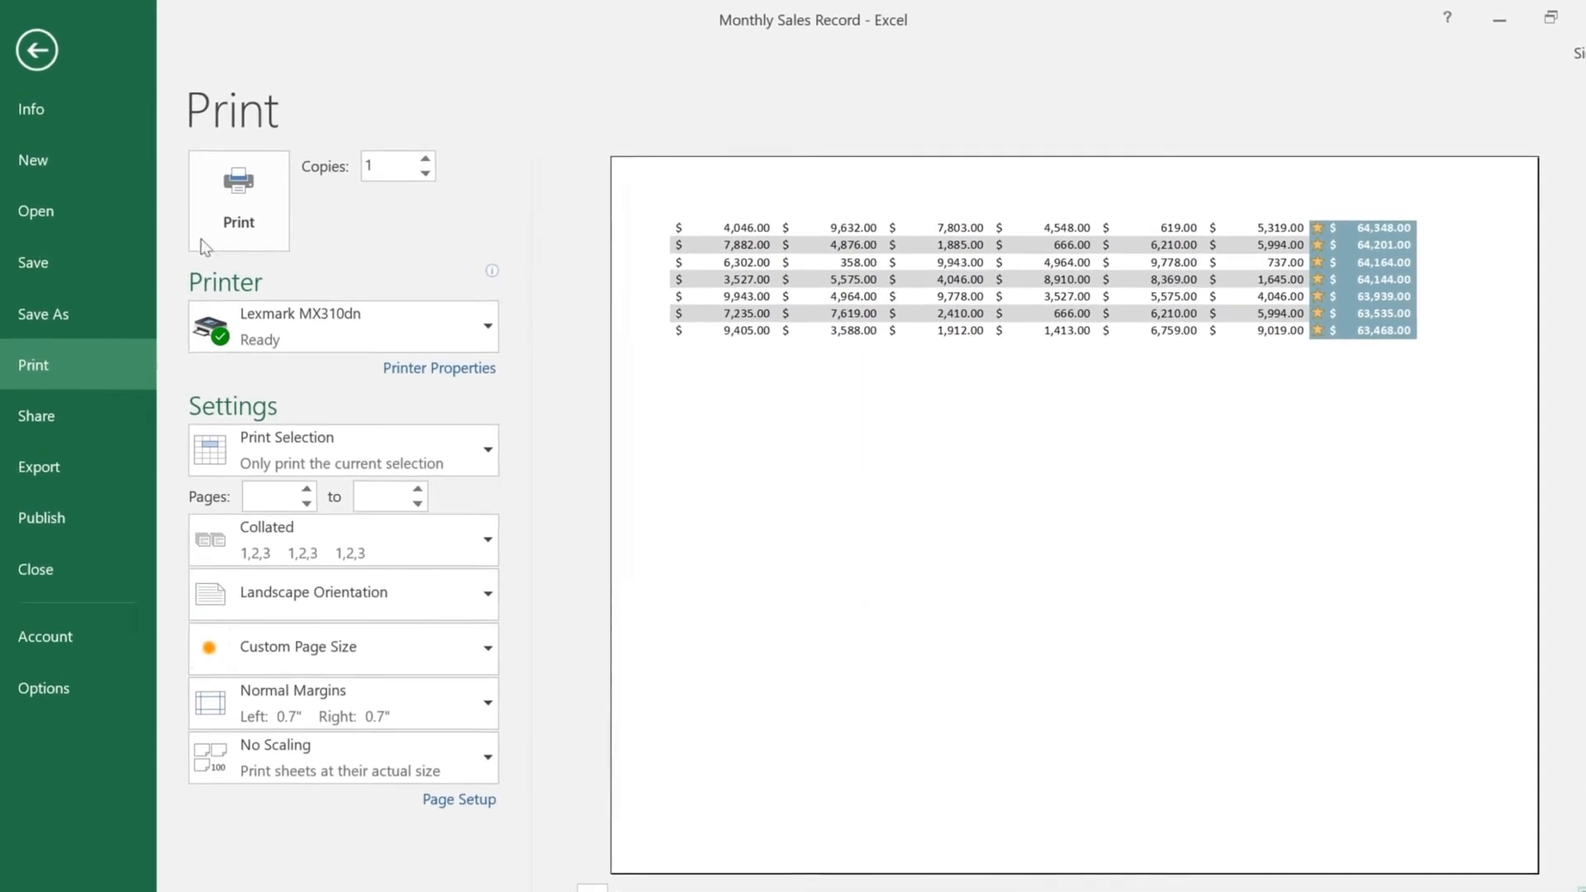
click(51, 55)
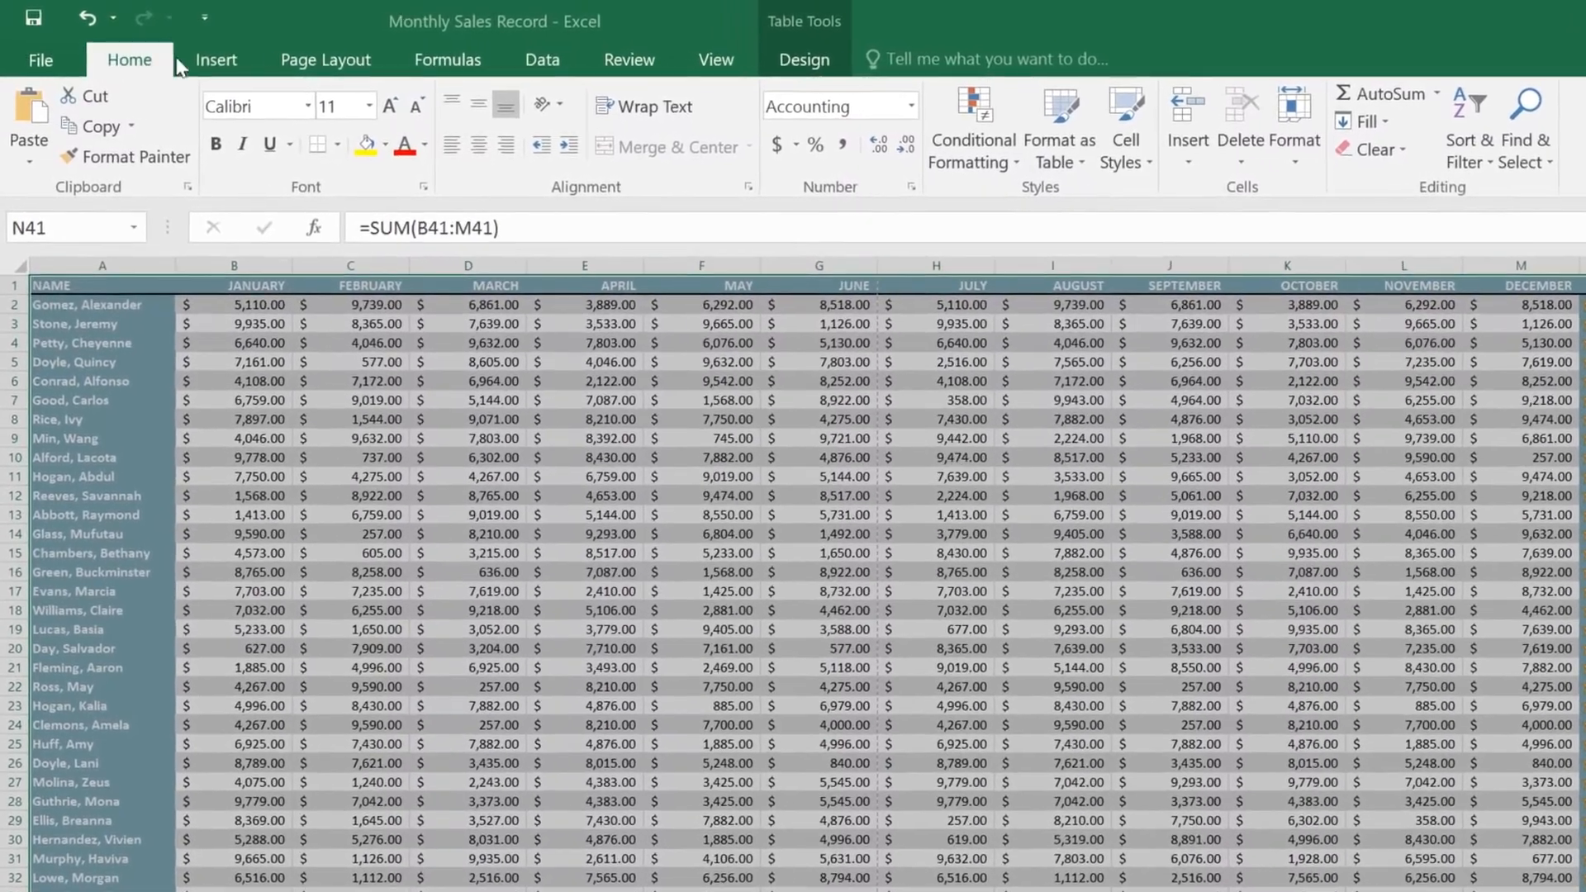
Step: Set print titles with rows to repeat at top $1:$1 and columns at left $A:$A
click(325, 60)
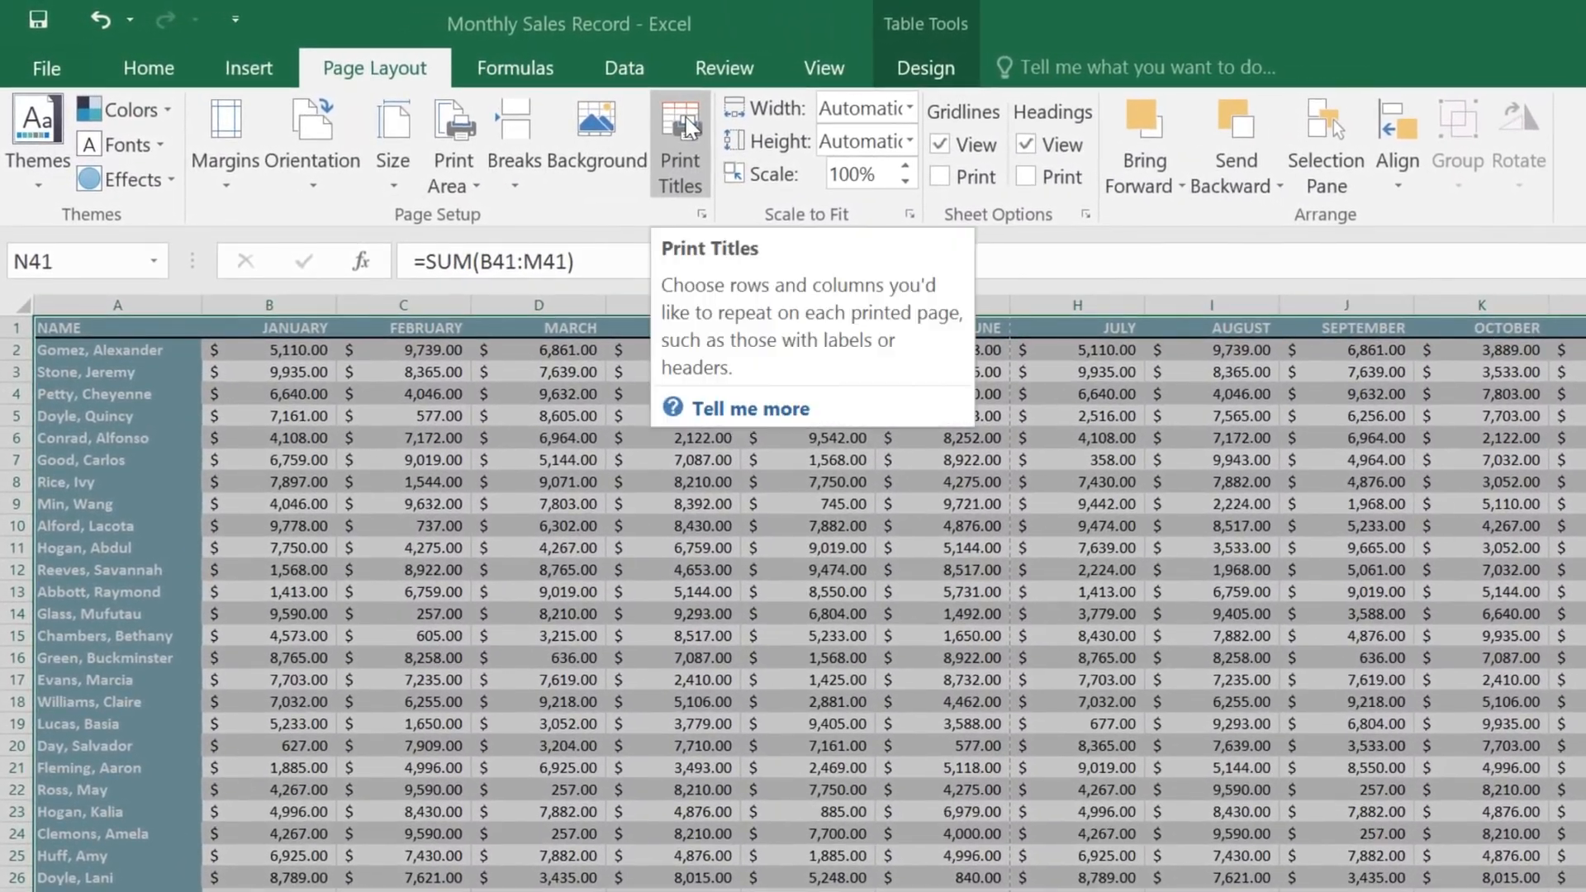
click(681, 132)
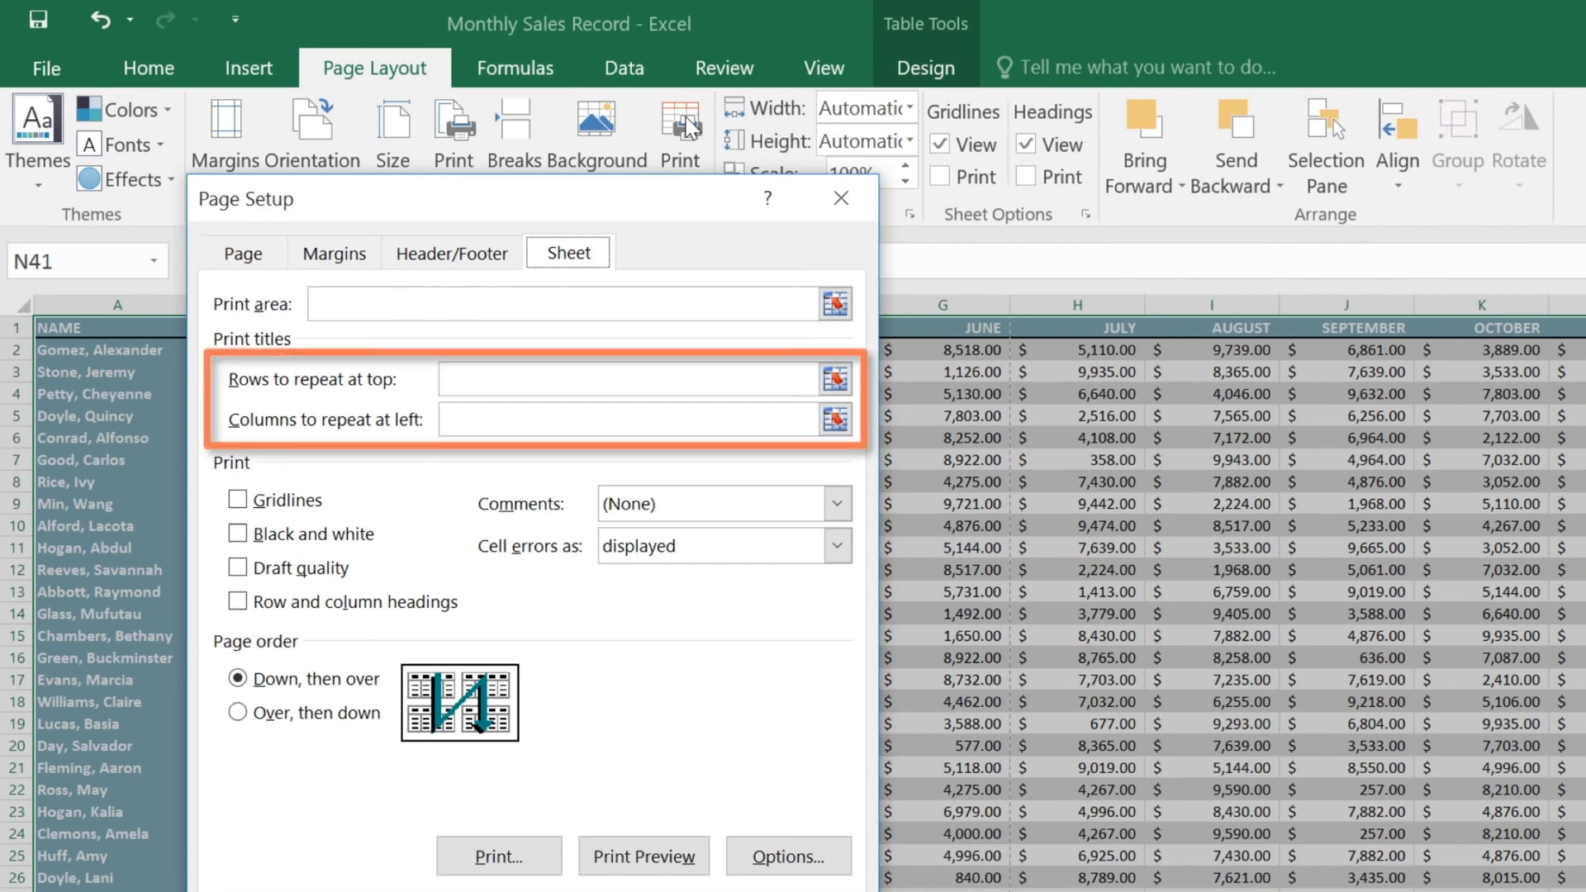
click(835, 379)
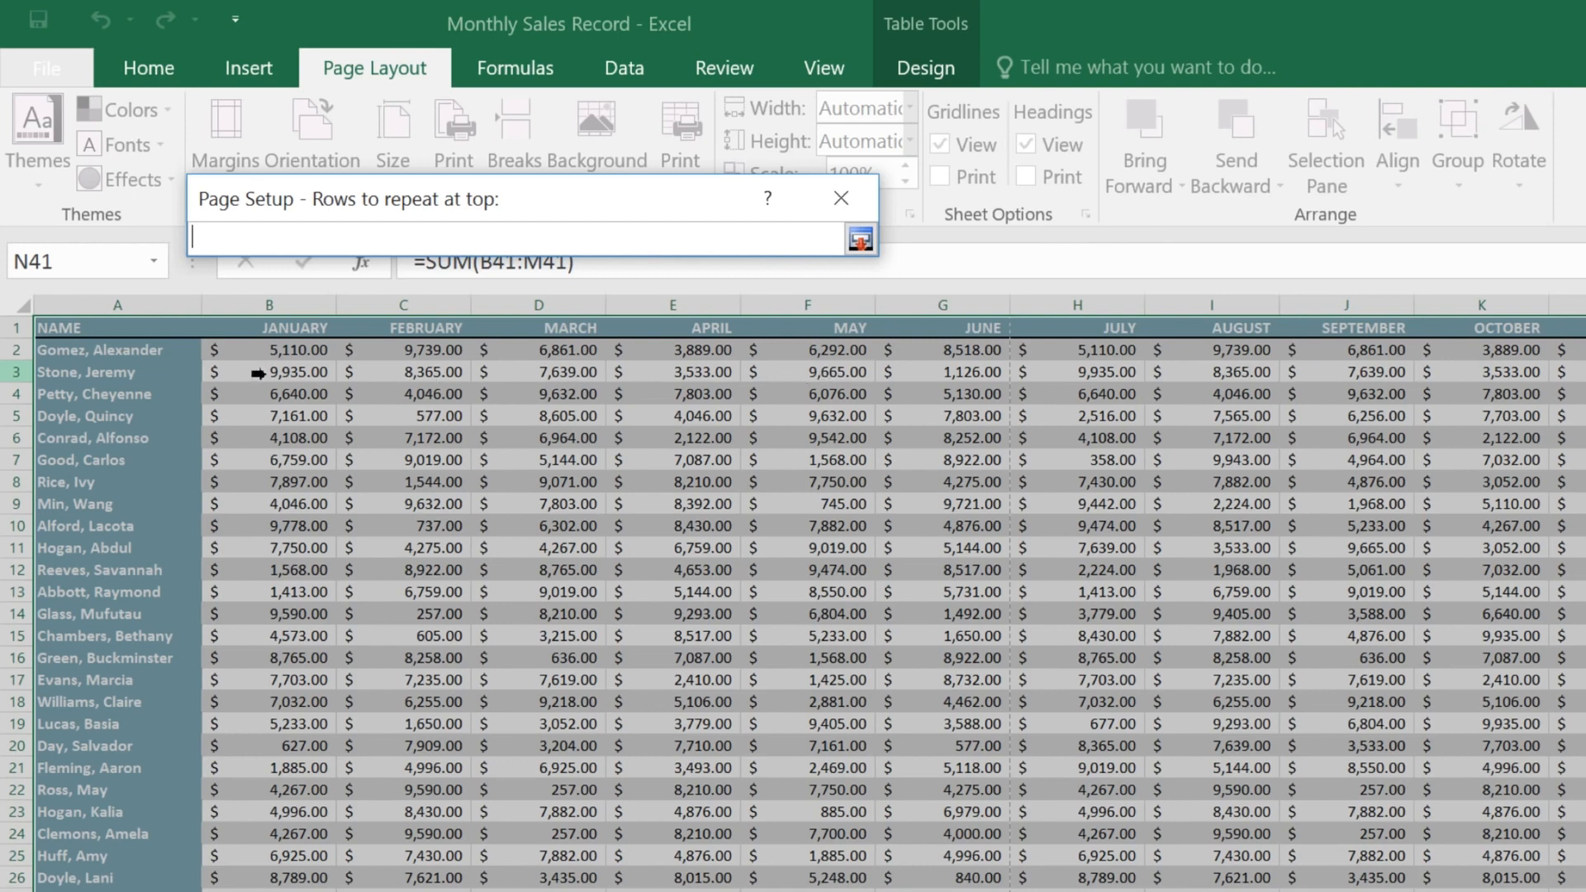
click(22, 327)
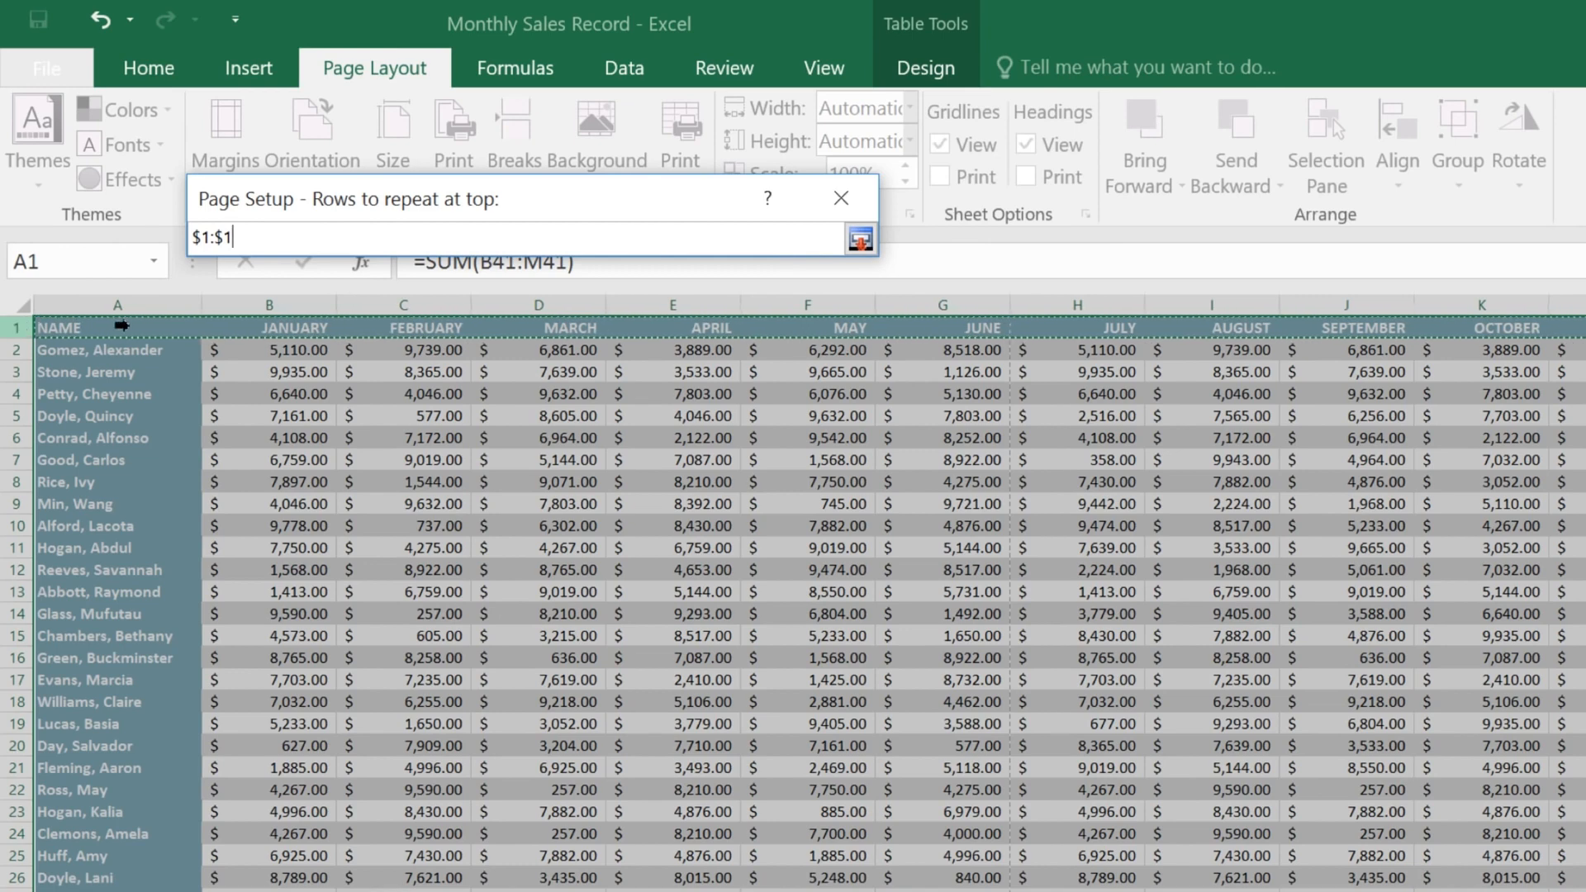
click(859, 241)
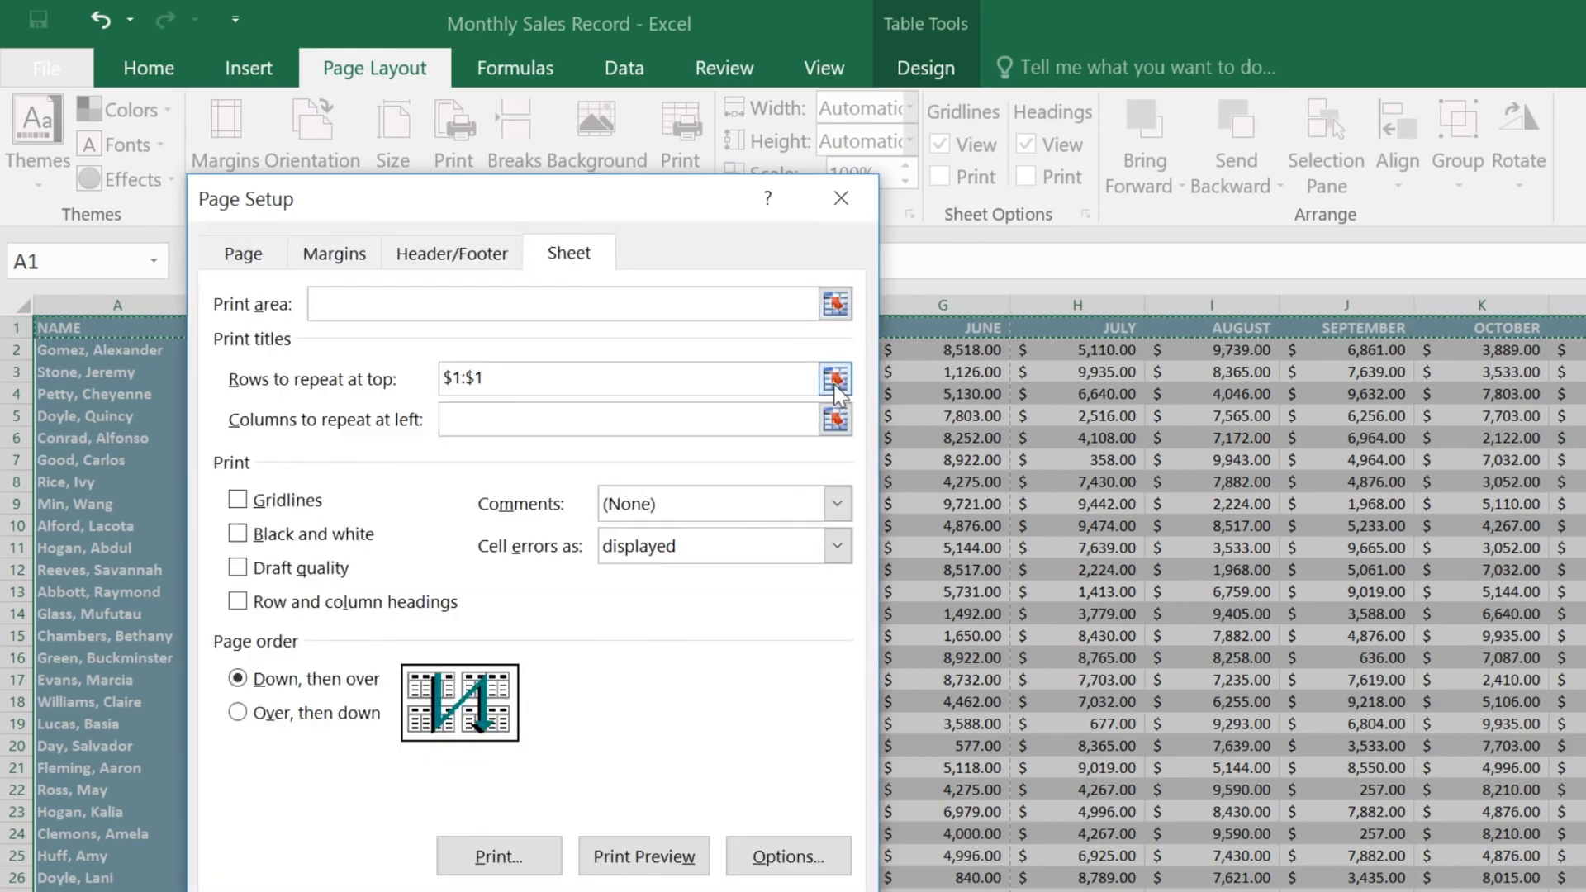
click(835, 419)
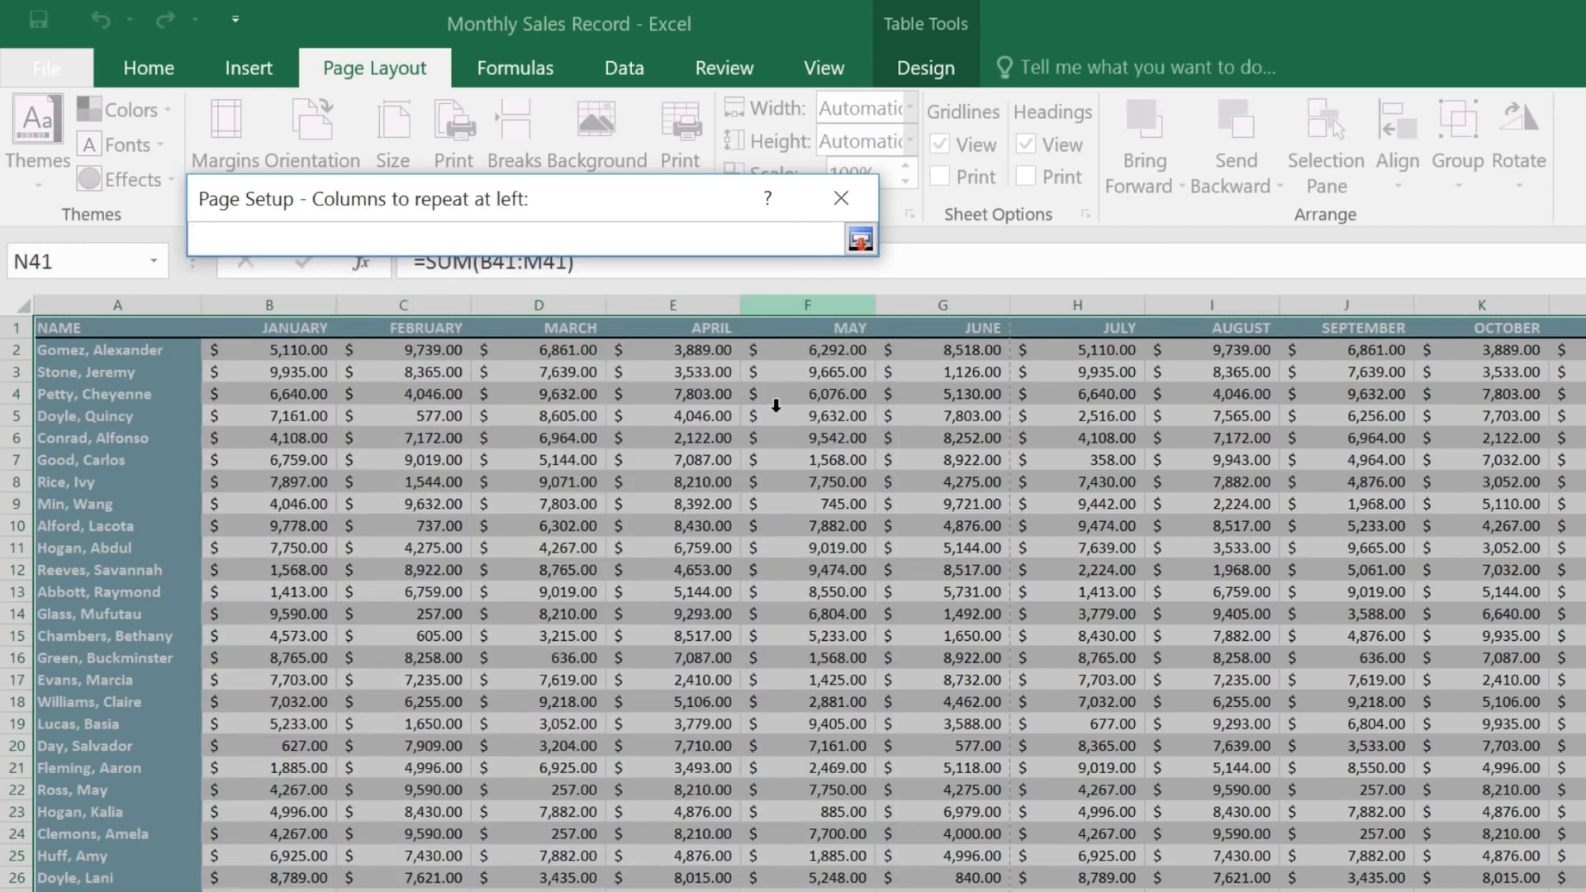
click(141, 306)
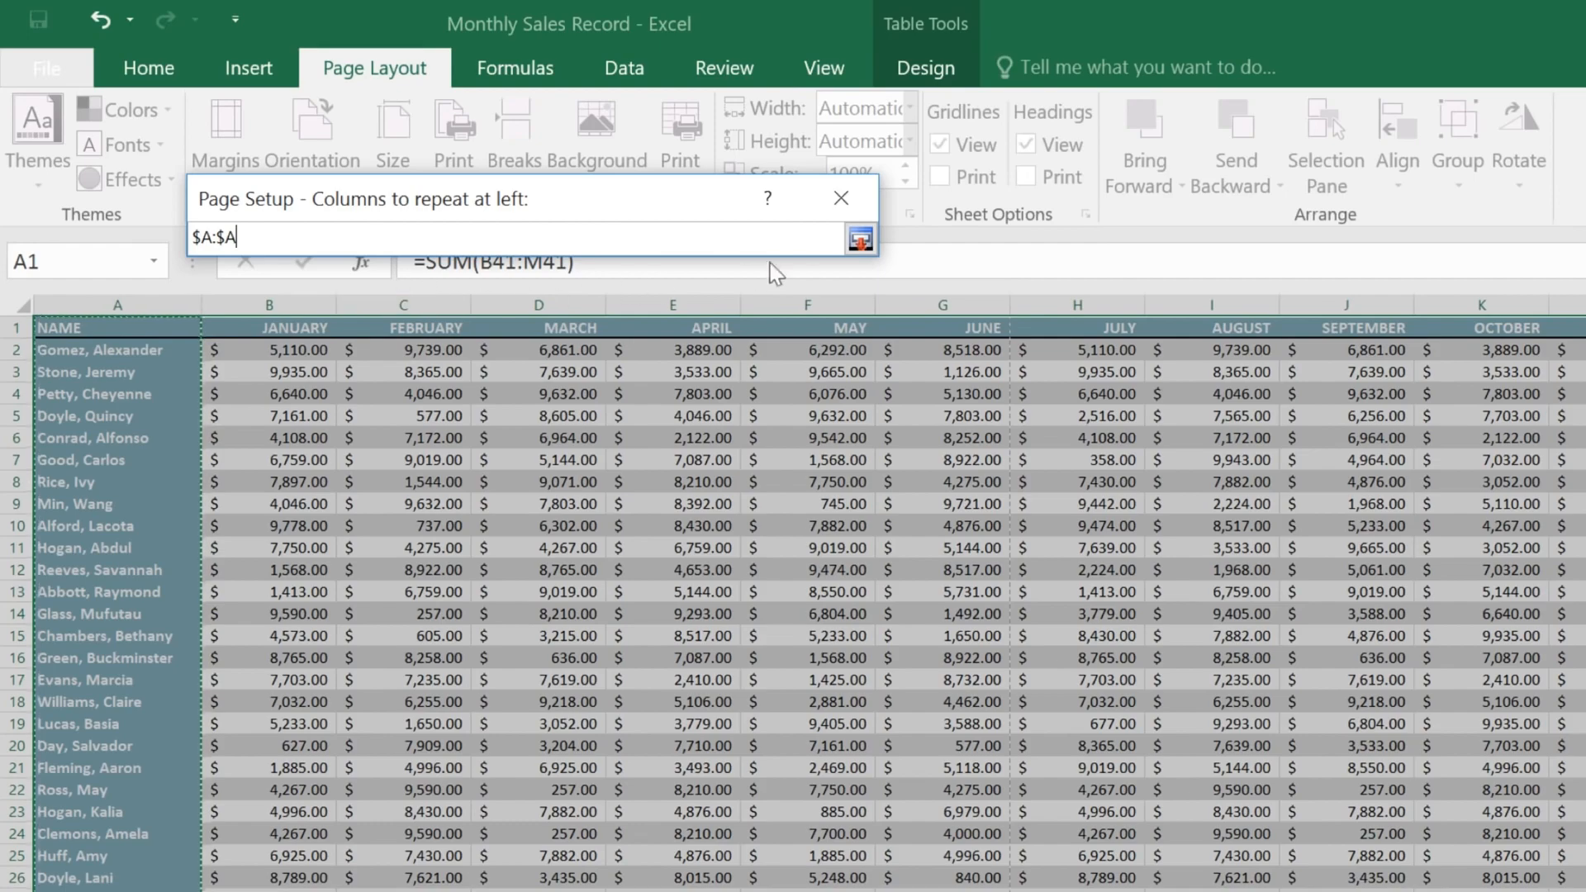
click(859, 239)
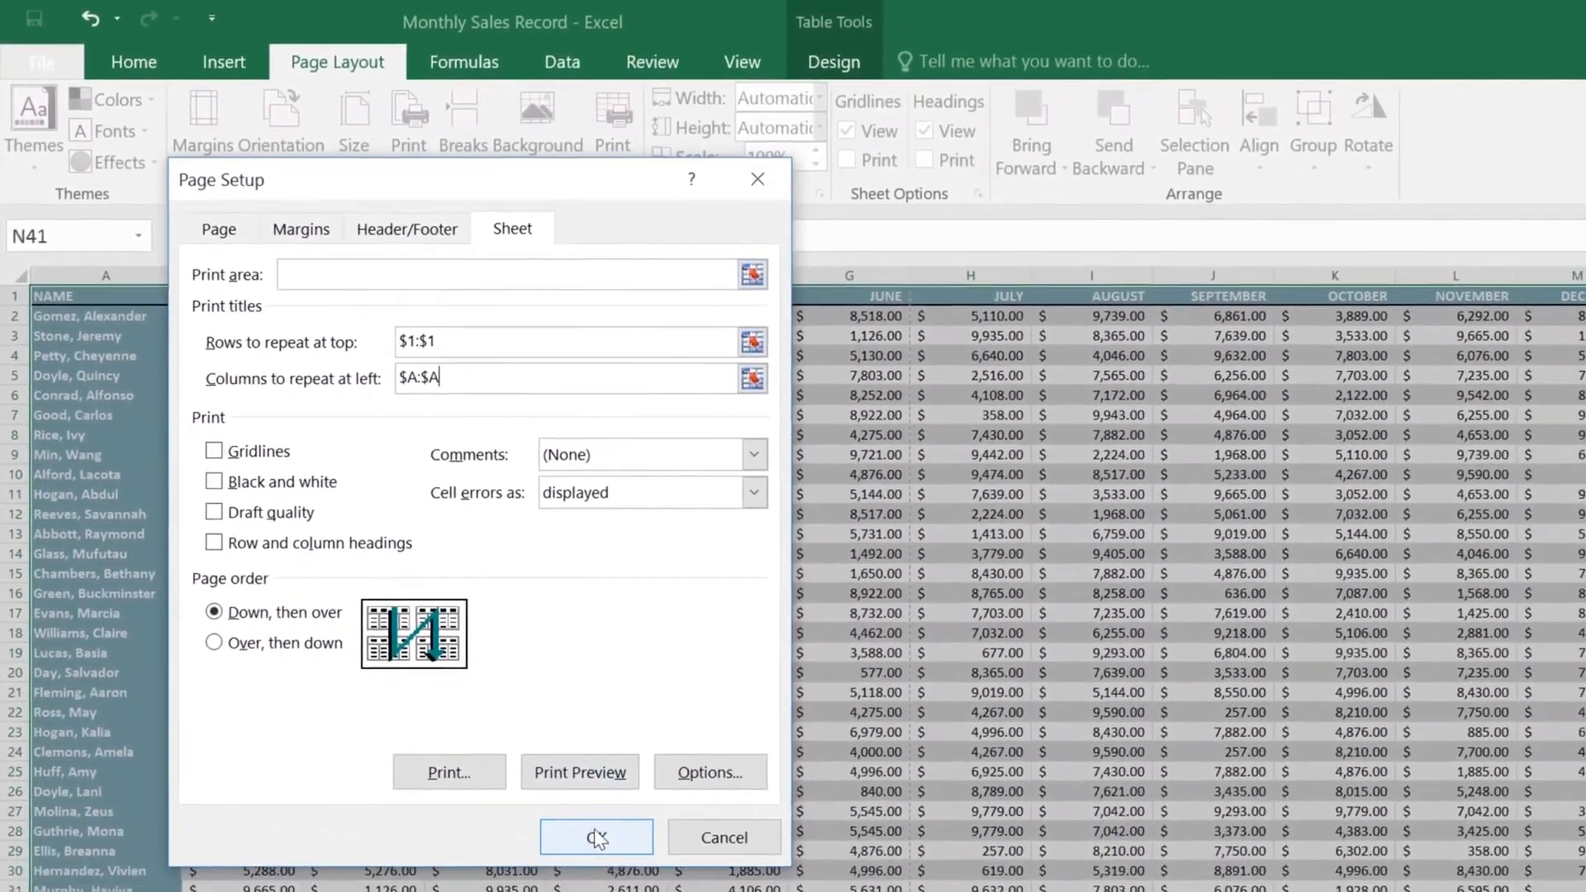
click(616, 864)
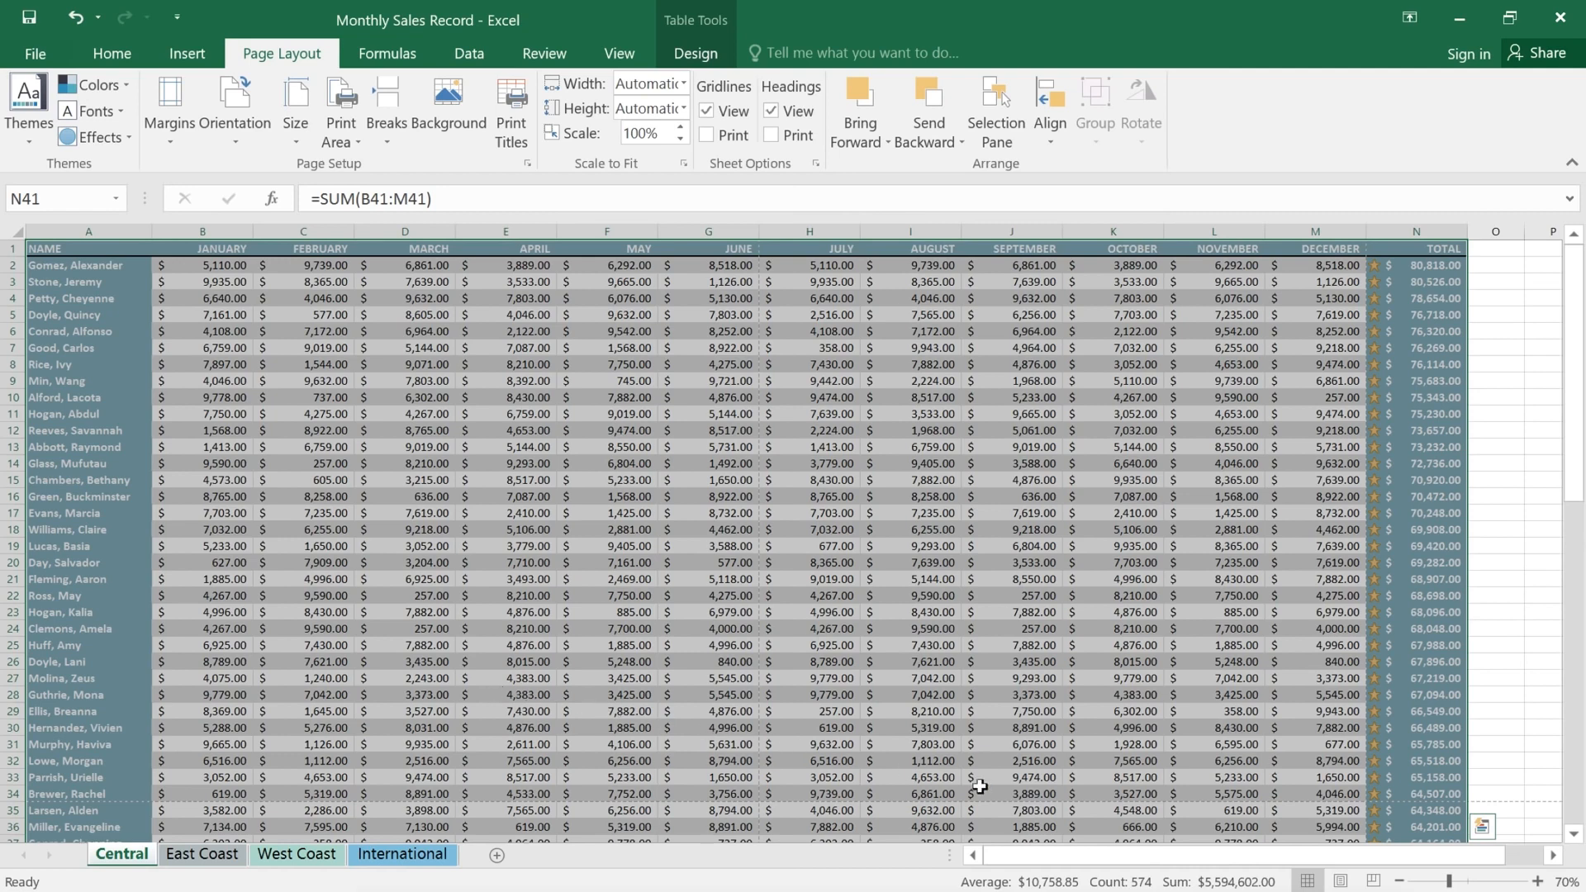
Step: In Page Break Preview, drag the horizontal break to below row 21, then preview with Ctrl+P
click(1373, 882)
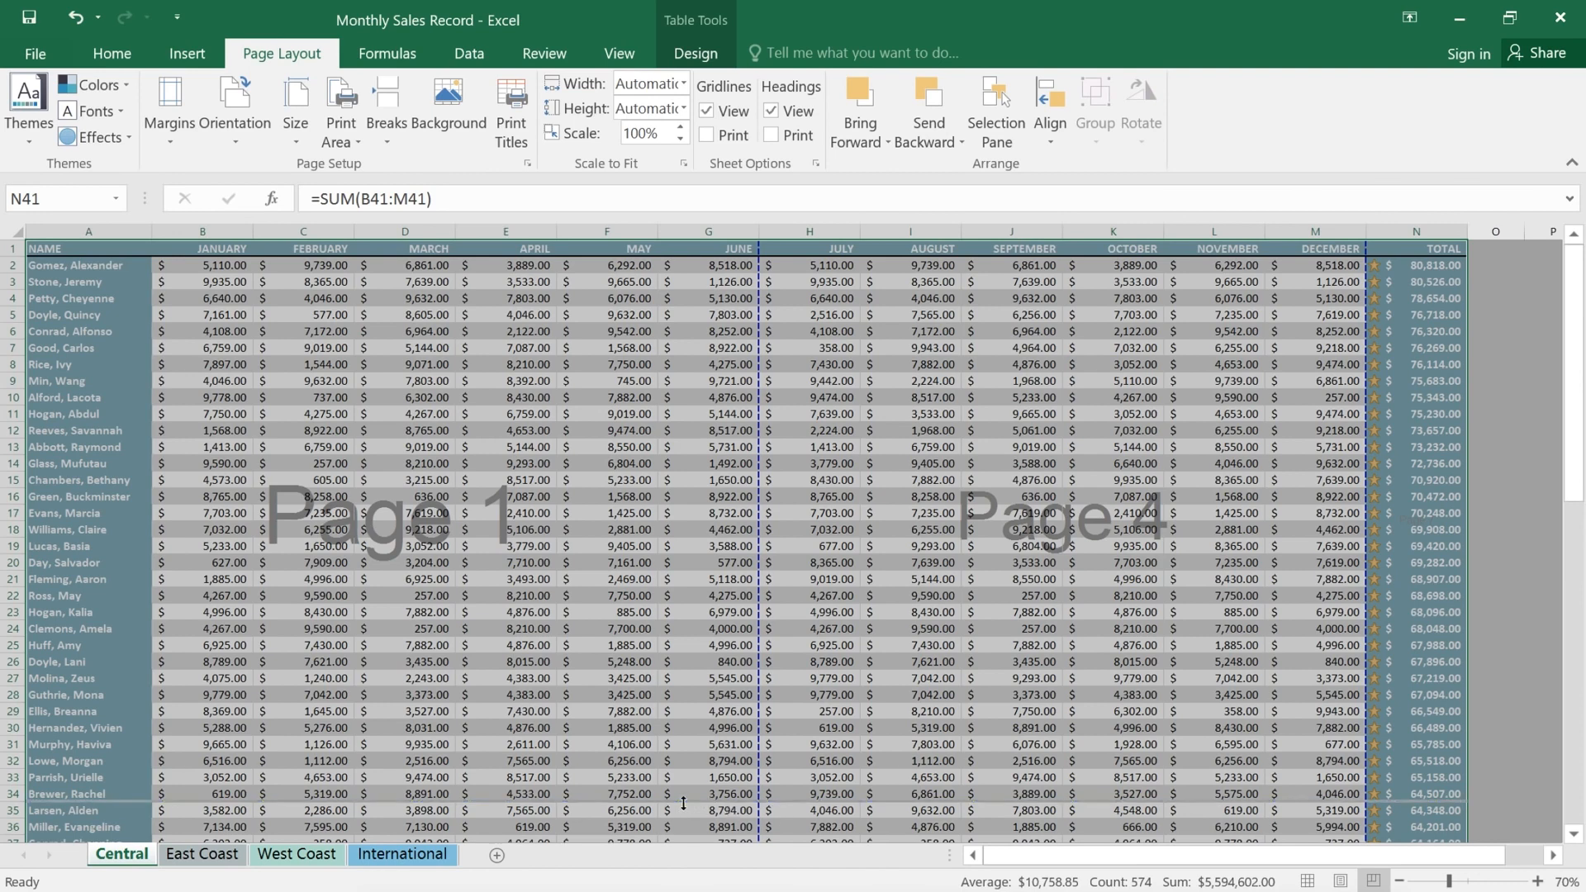
drag(675, 601, 676, 586)
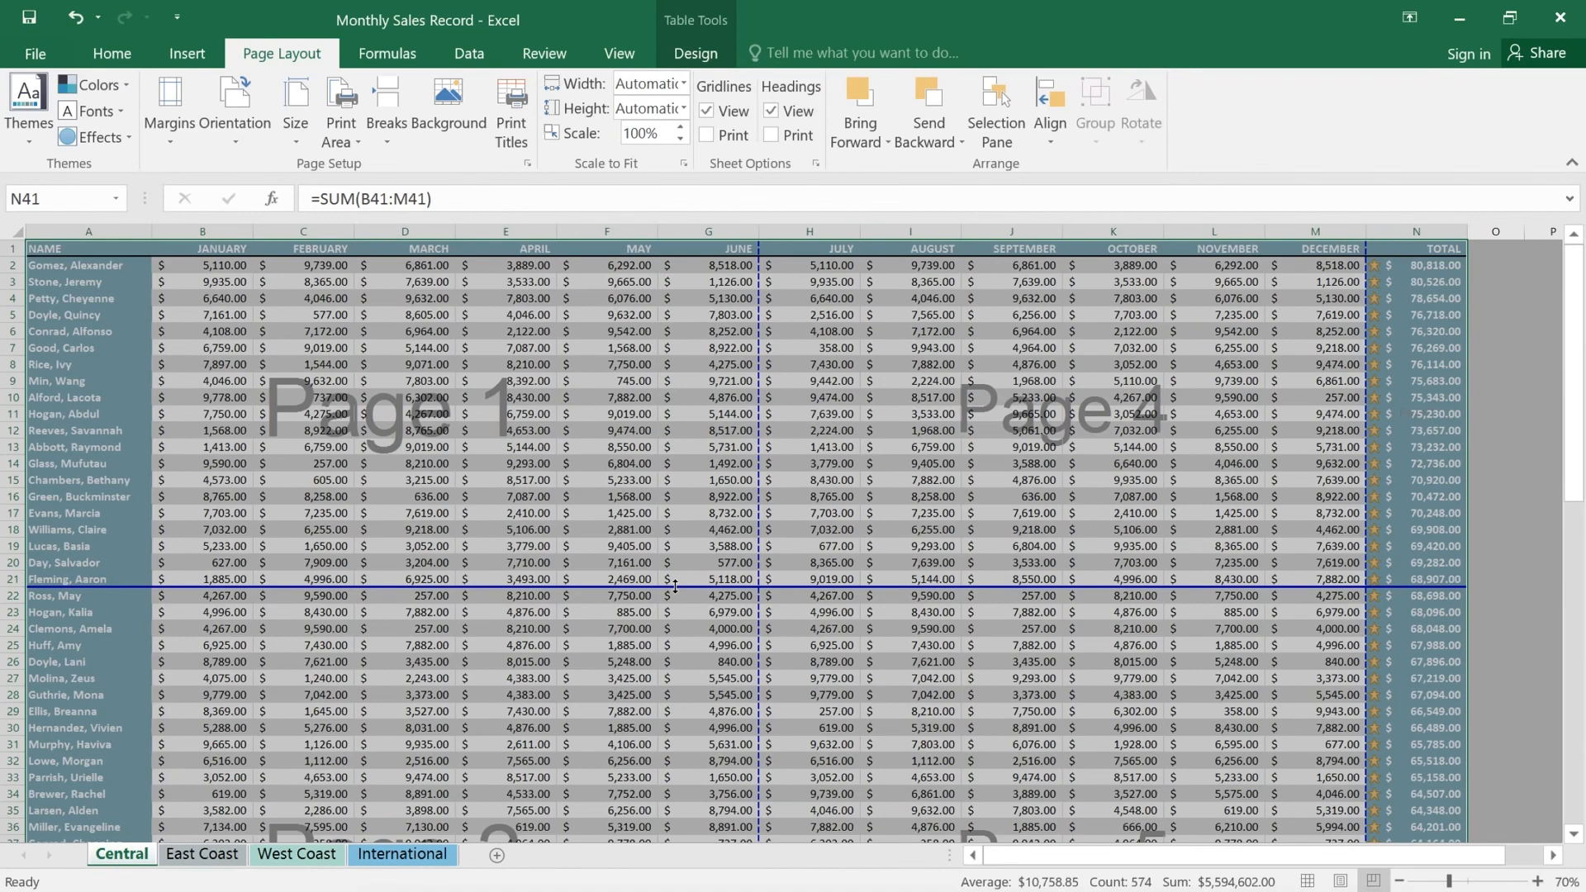
key(ctrl+p)
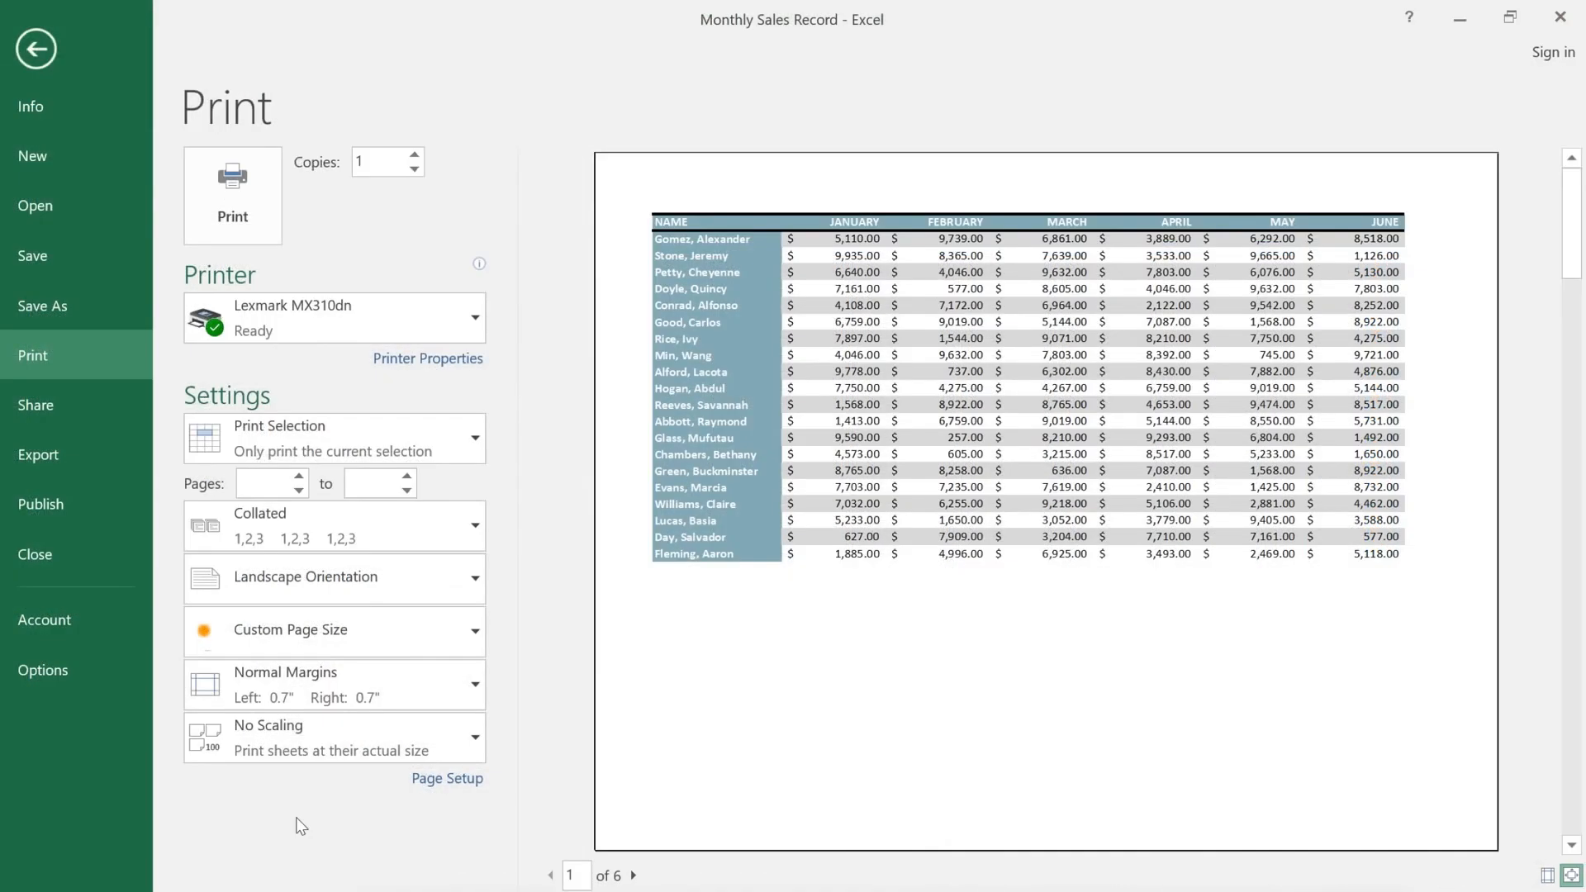
Step: Advance the preview to page 5 of 6, where NAME repeats beside the TOTAL figures
click(634, 876)
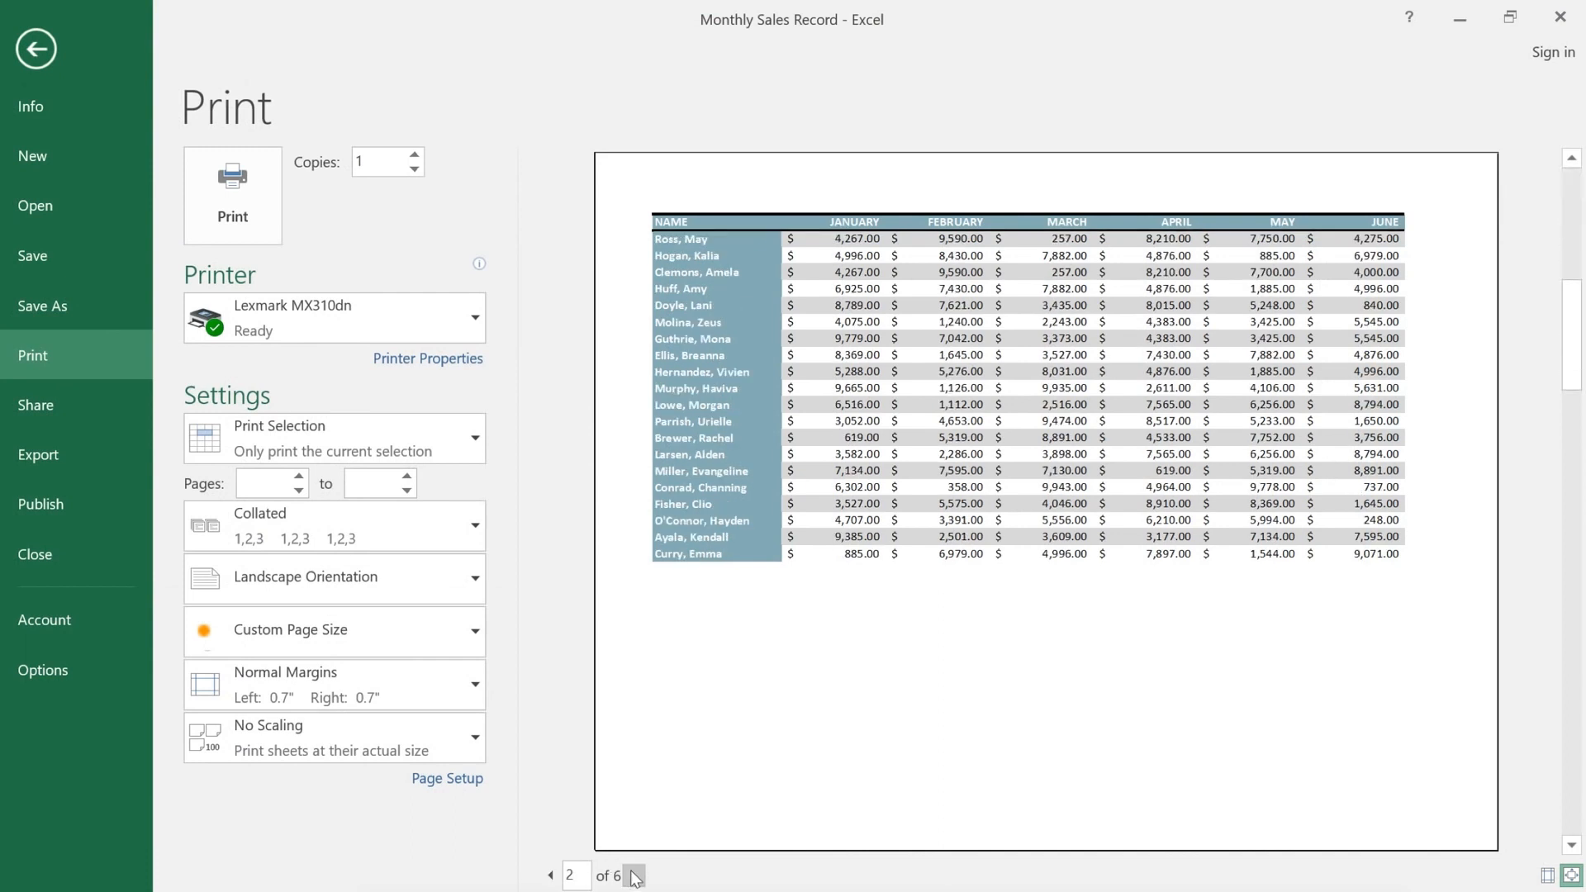
click(634, 876)
click(634, 875)
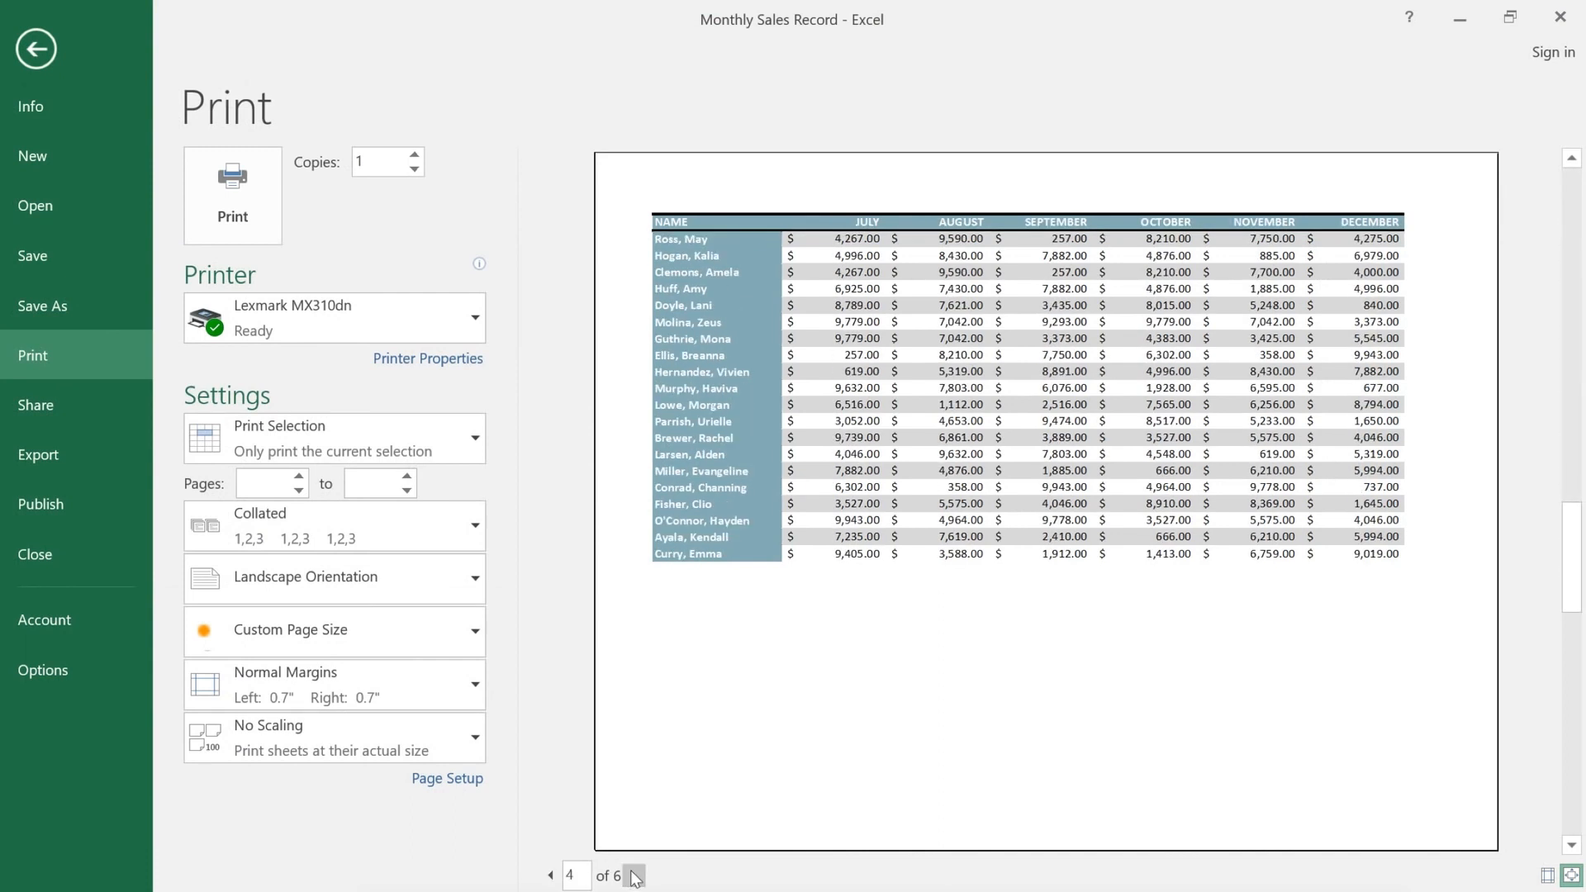
click(634, 876)
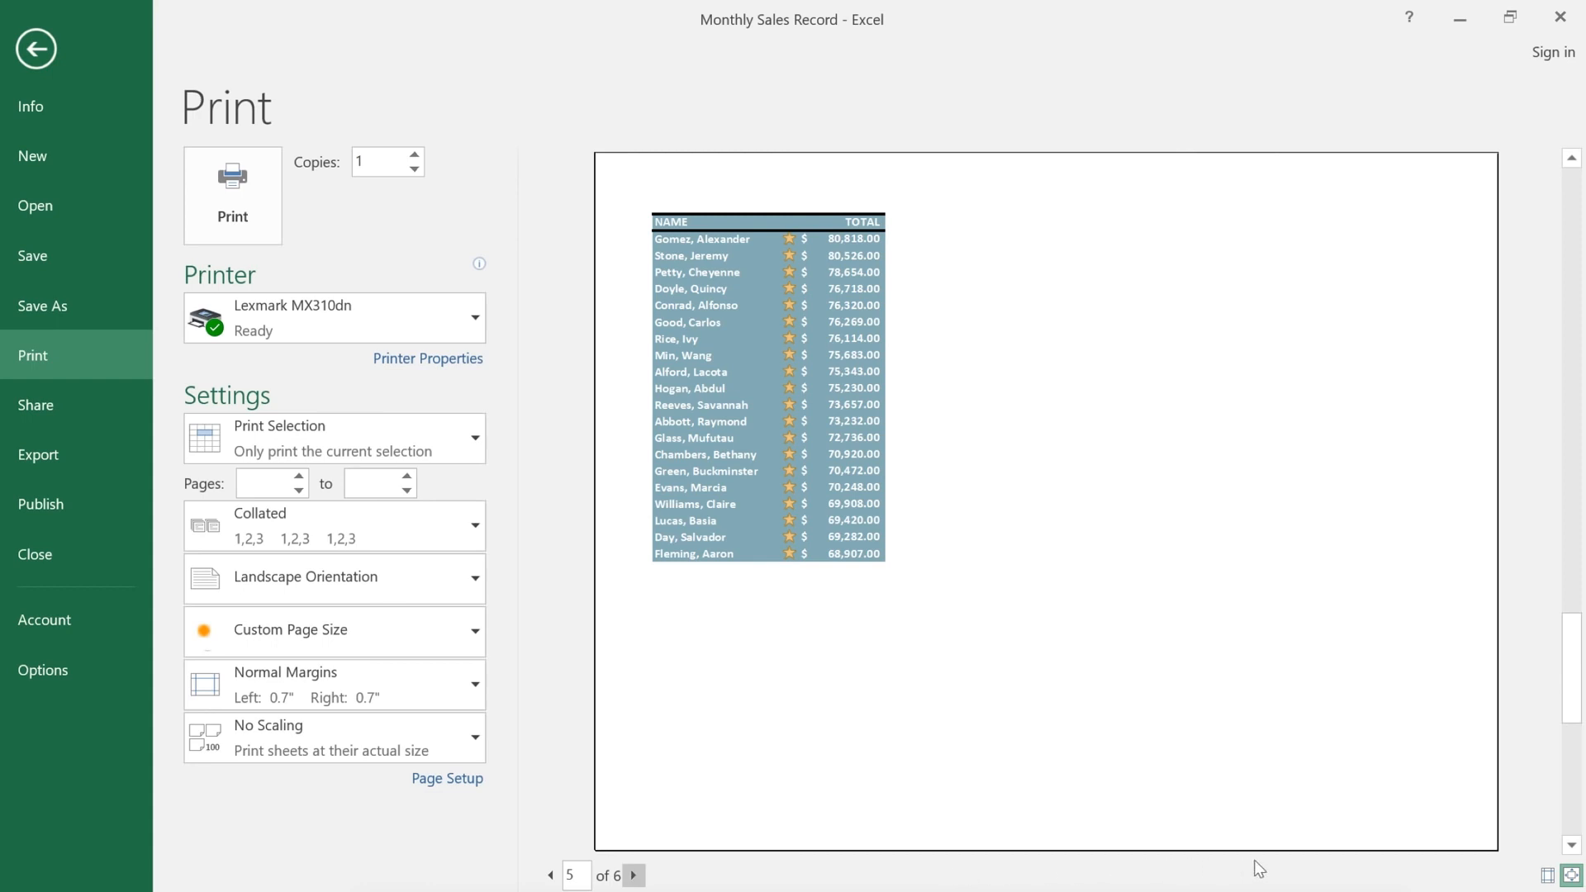
Step: Apply Narrow margins (0.25" left and right) to fit 4 pages, then print
click(1547, 876)
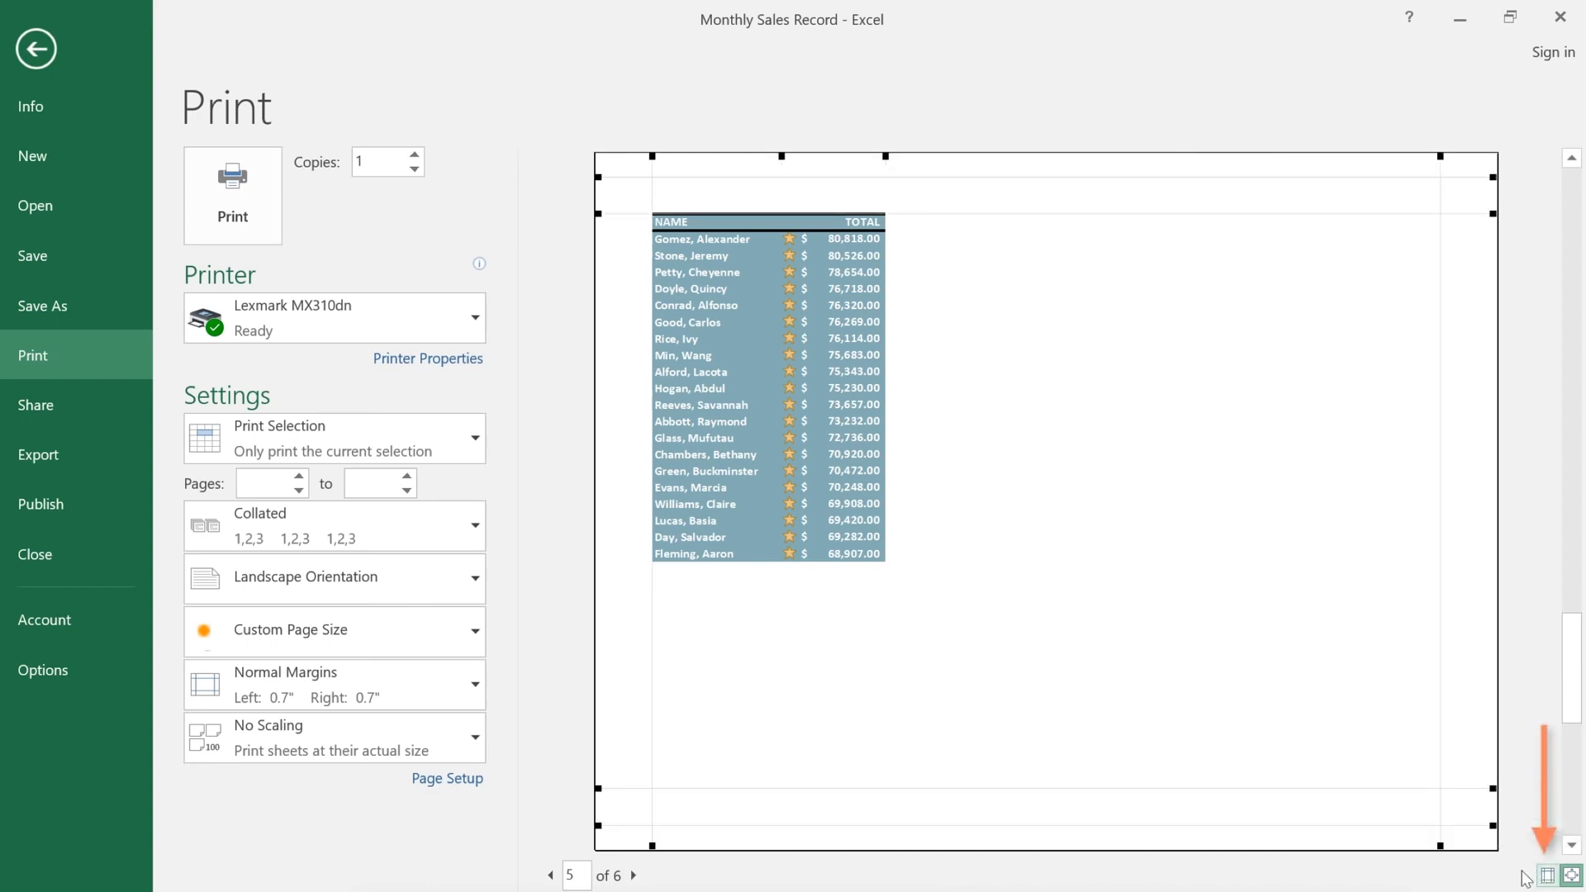
click(459, 695)
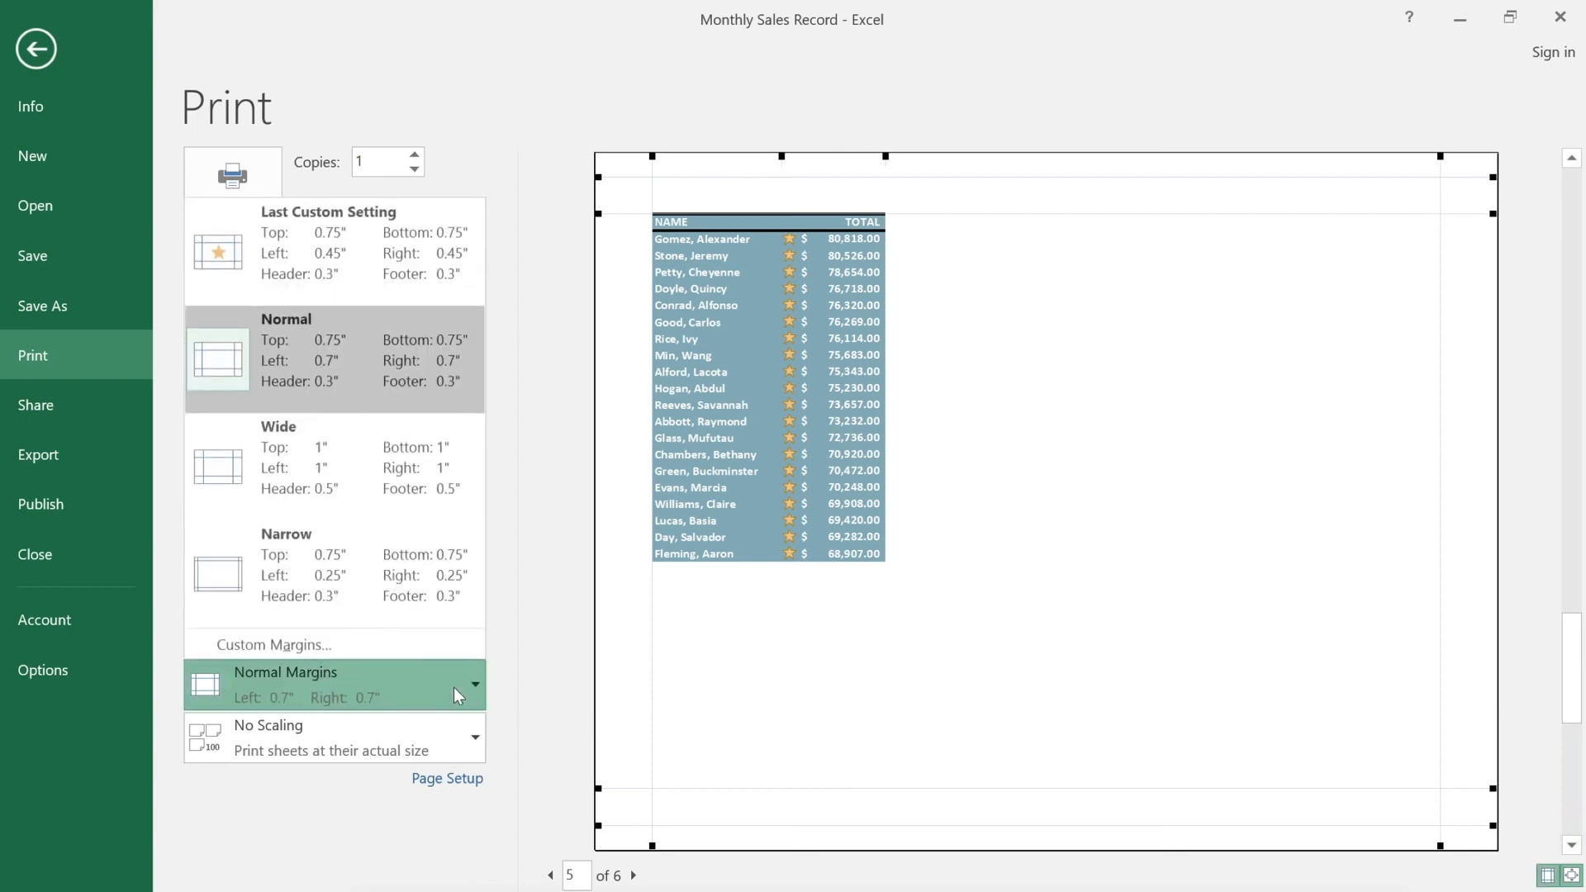
click(448, 613)
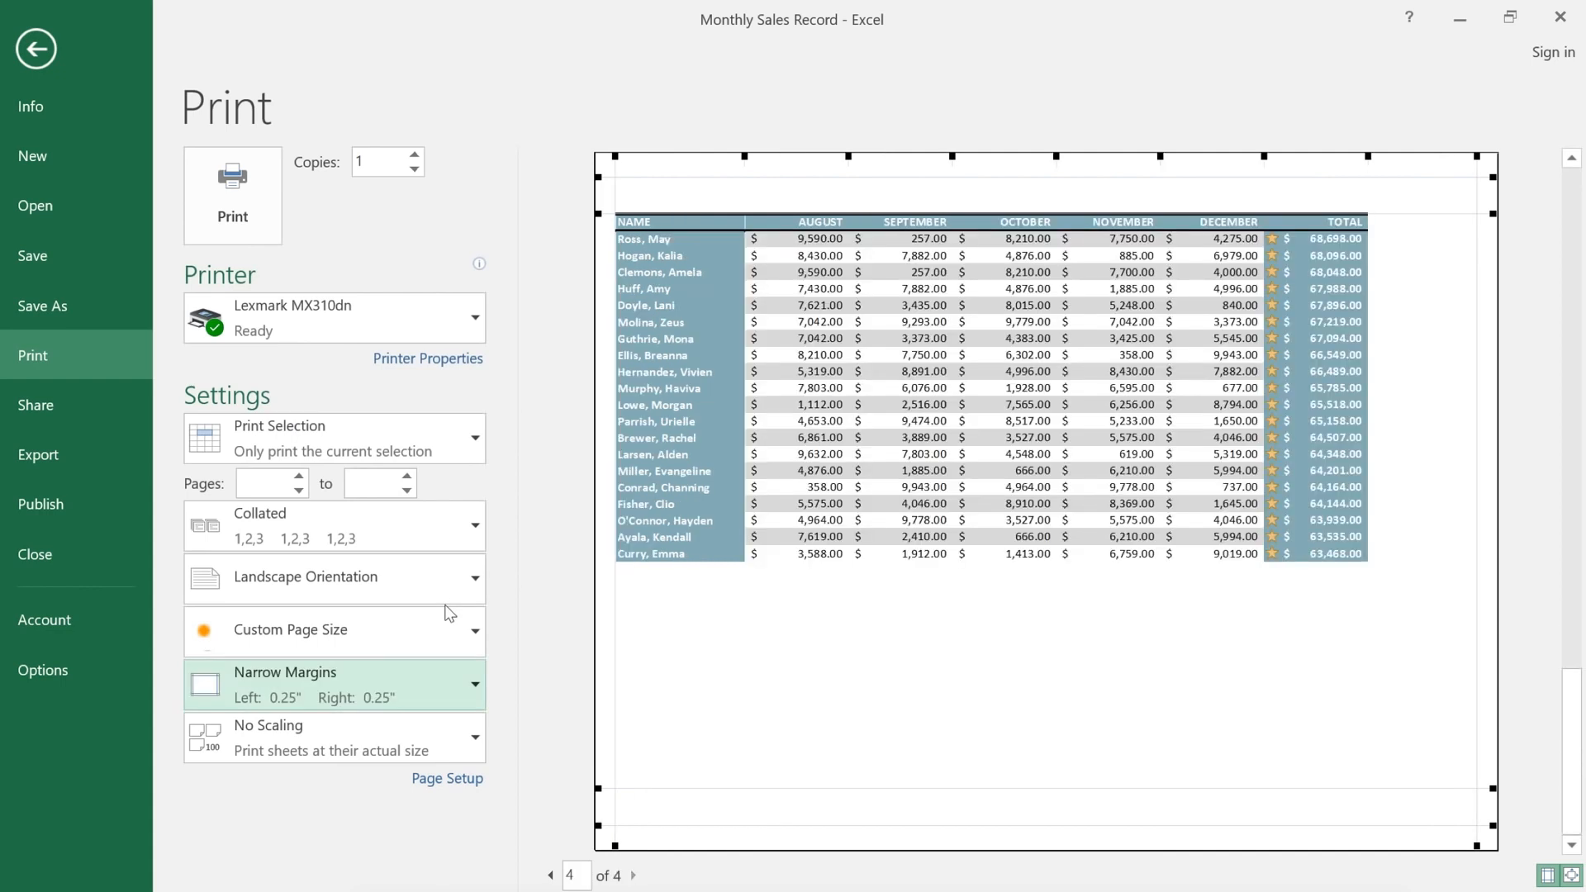
click(255, 236)
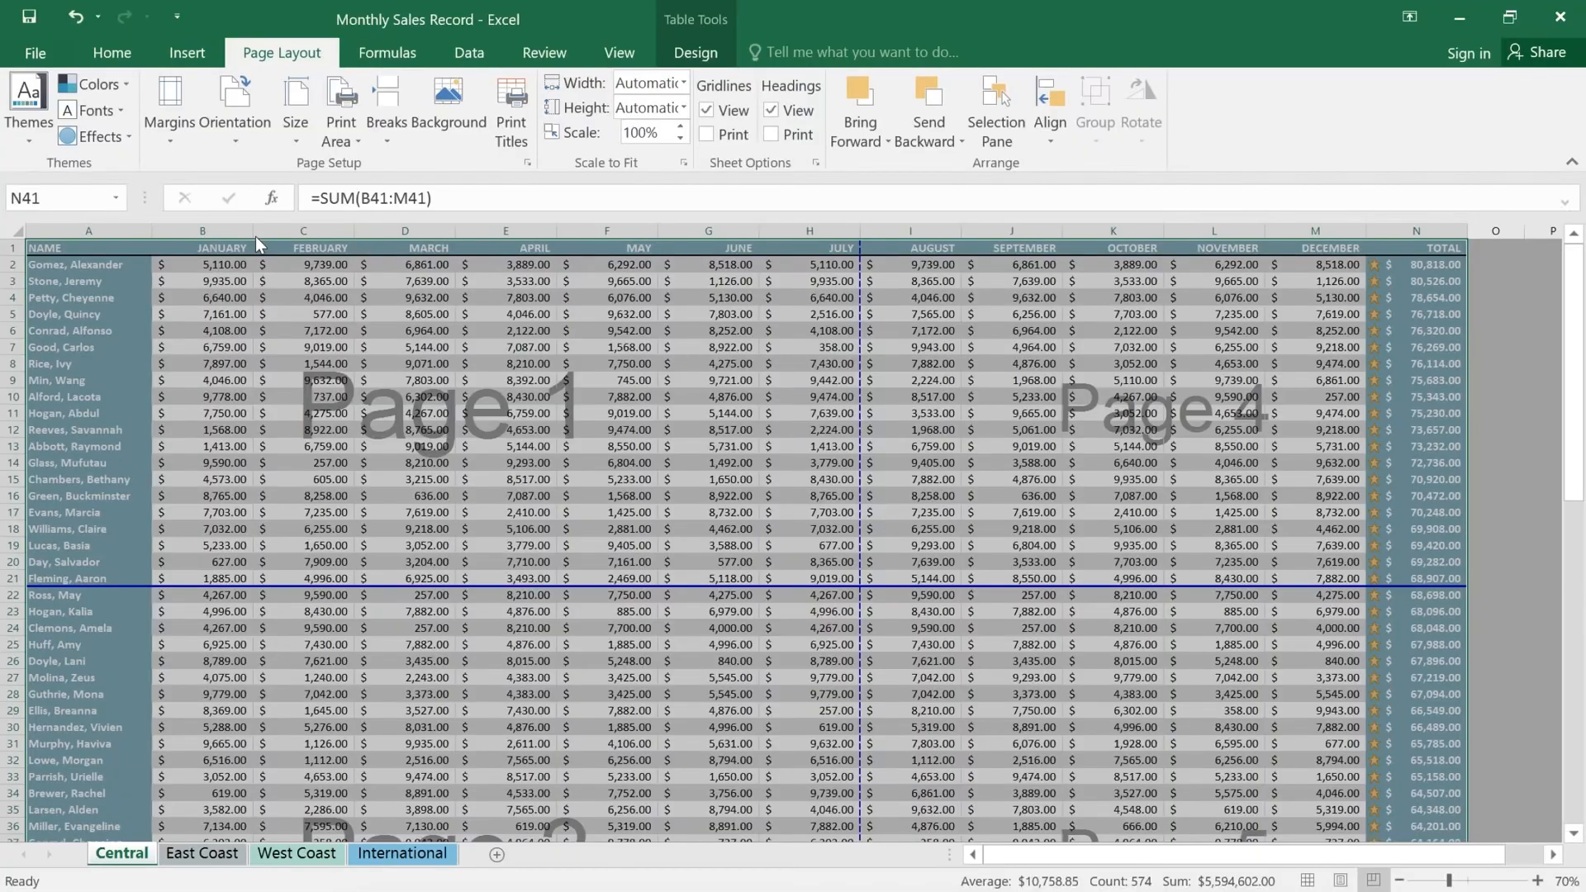